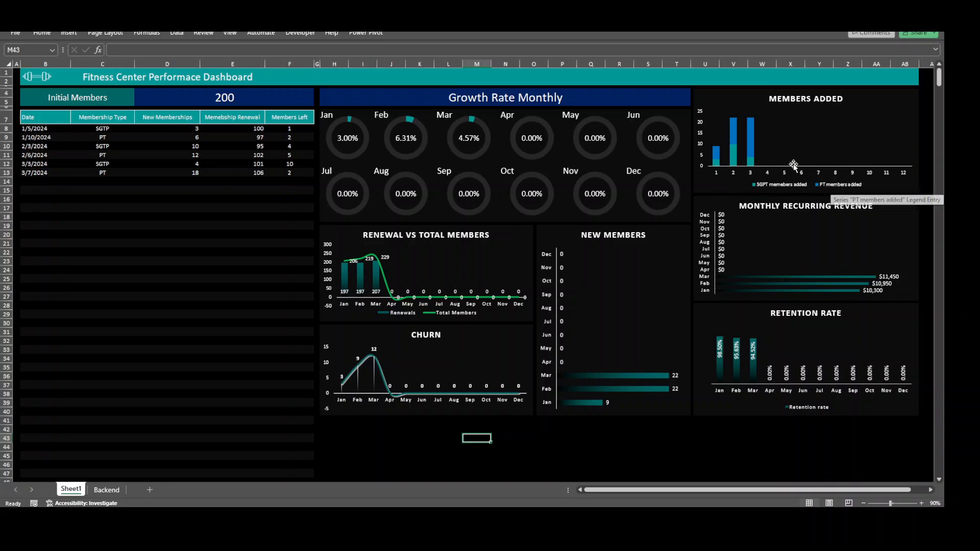
{"action": "mouse_move", "coordinate": [752, 151]}
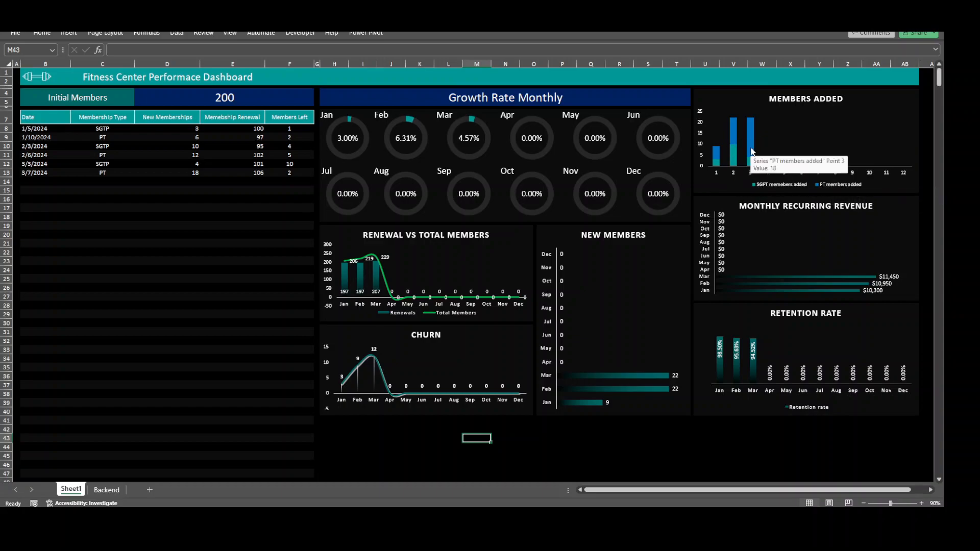
{"action": "left_click", "coordinate": [99, 209]}
{"action": "left_click", "coordinate": [87, 190]}
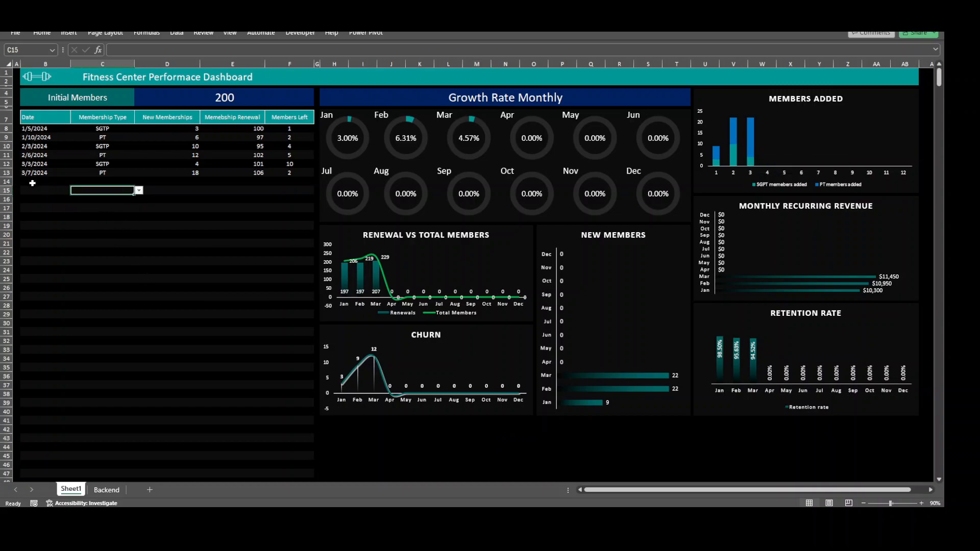
Enter the date 4/3/2024 in the first empty row of the membership table, row 14
{"action": "left_click", "coordinate": [32, 183]}
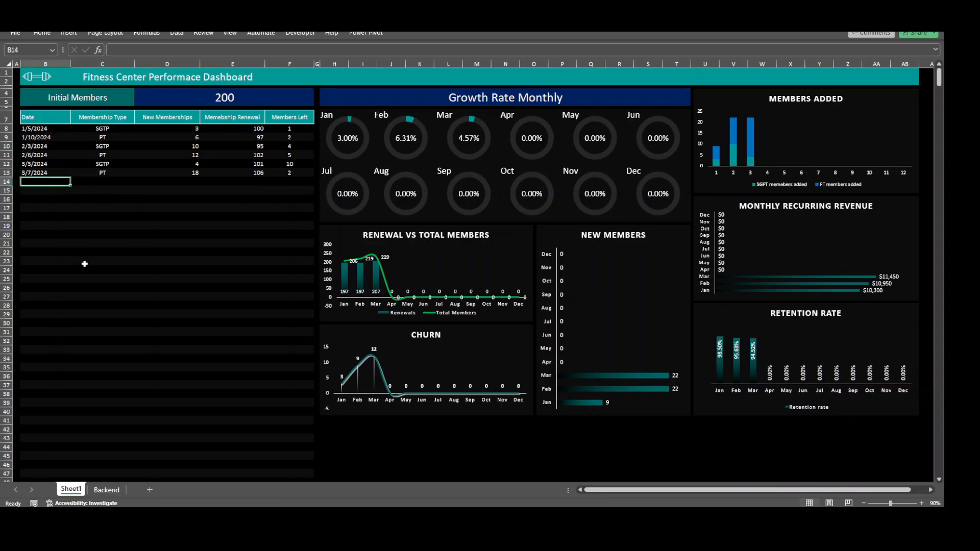
{"action": "type", "text": "4"}
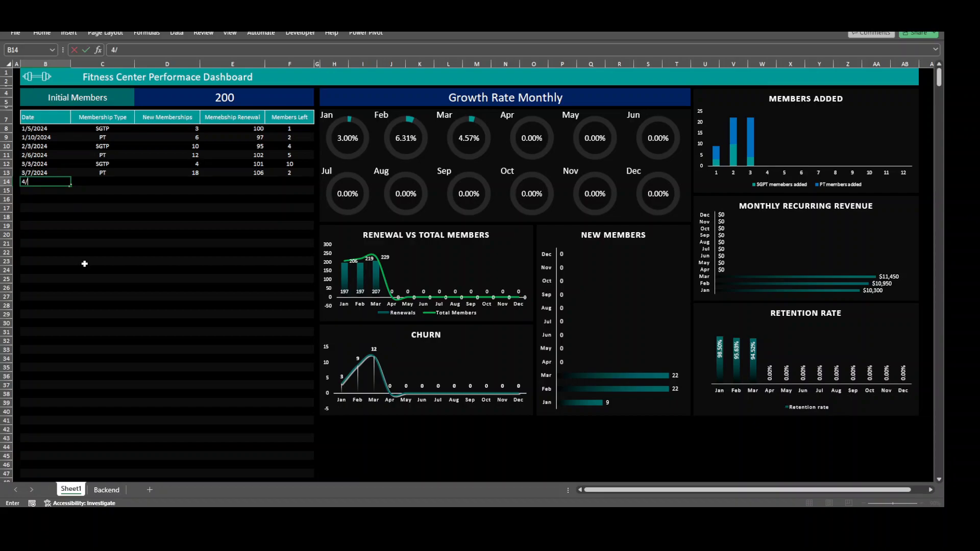
{"action": "type", "text": "/3/2024"}
{"action": "key", "text": "Return"}
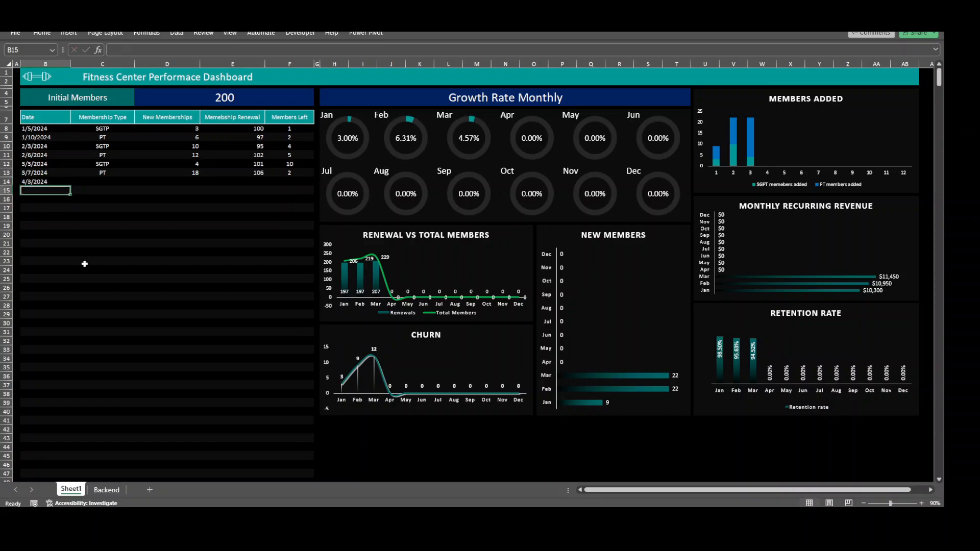
Complete the 4/3/2024 entry with membership type PT and 4 new memberships
{"action": "left_click", "coordinate": [104, 190]}
{"action": "key", "text": "Up"}
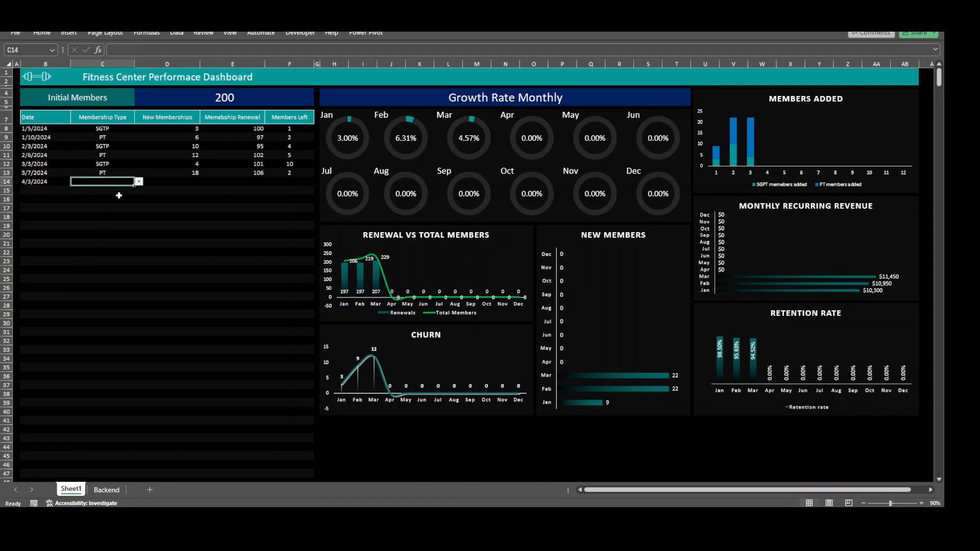
{"action": "left_click", "coordinate": [139, 182]}
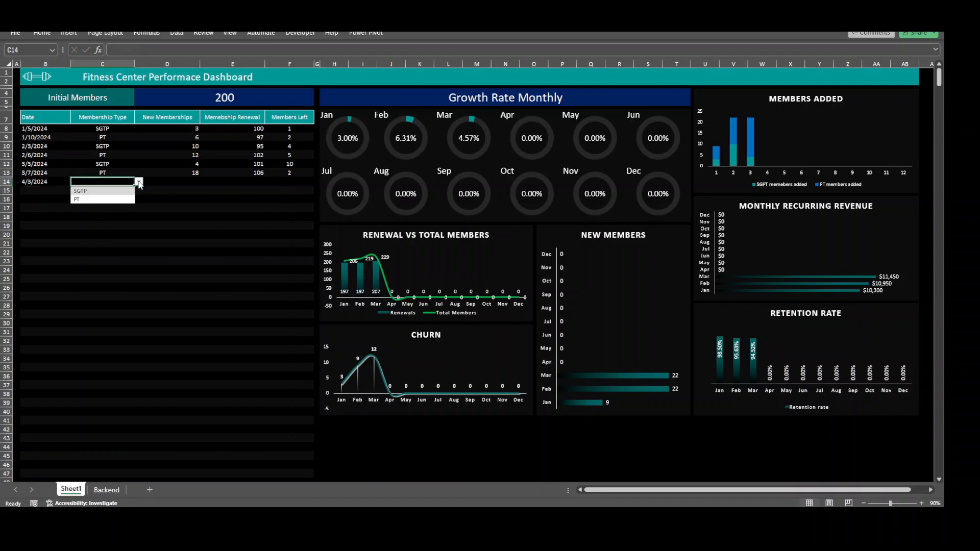
{"action": "left_click", "coordinate": [113, 200]}
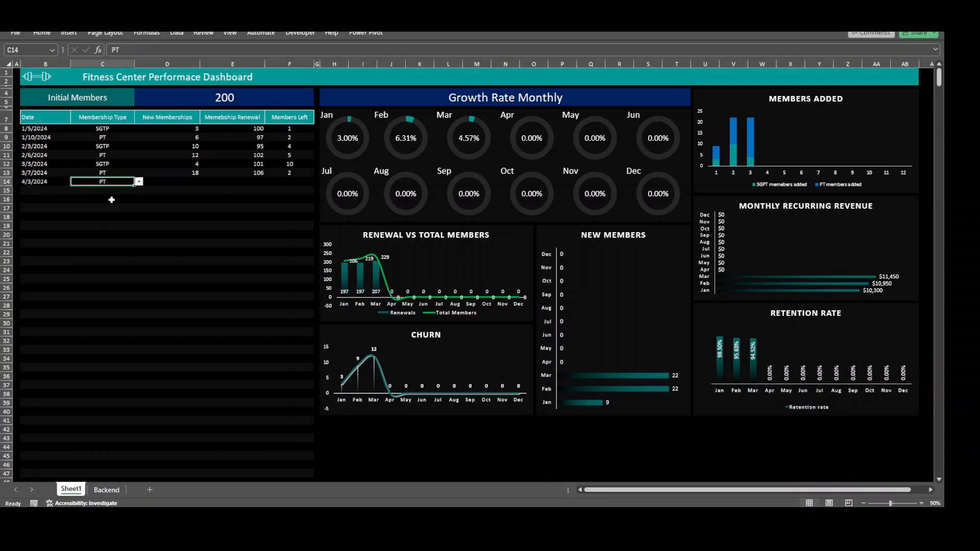
{"action": "left_click", "coordinate": [190, 182]}
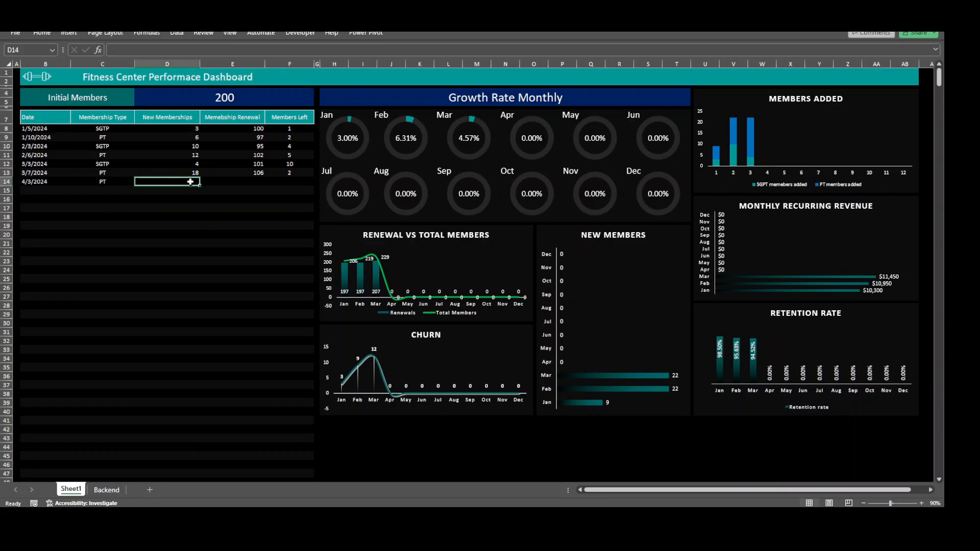
{"action": "type", "text": "4"}
{"action": "key", "text": "Return"}
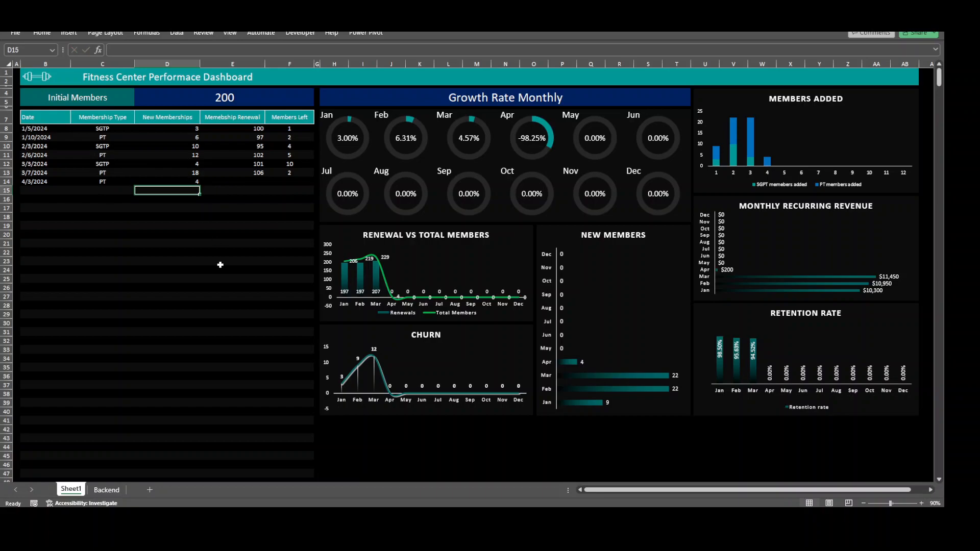
{"action": "left_click", "coordinate": [236, 182]}
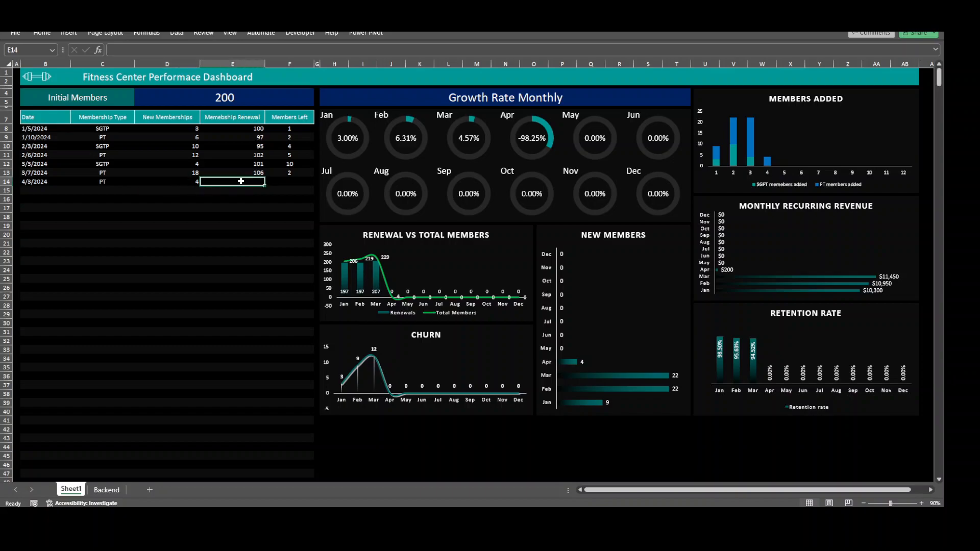
{"action": "left_click", "coordinate": [280, 183]}
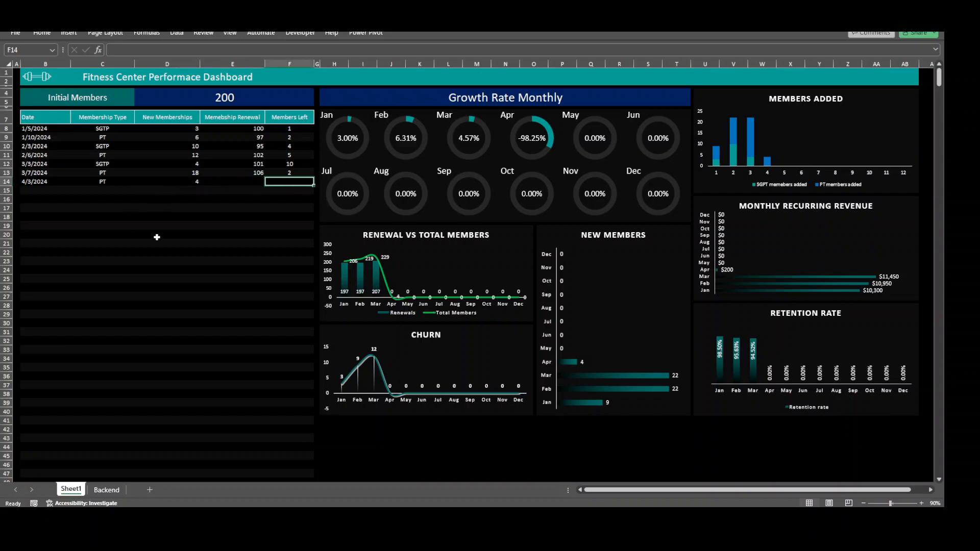
{"action": "left_click", "coordinate": [178, 210]}
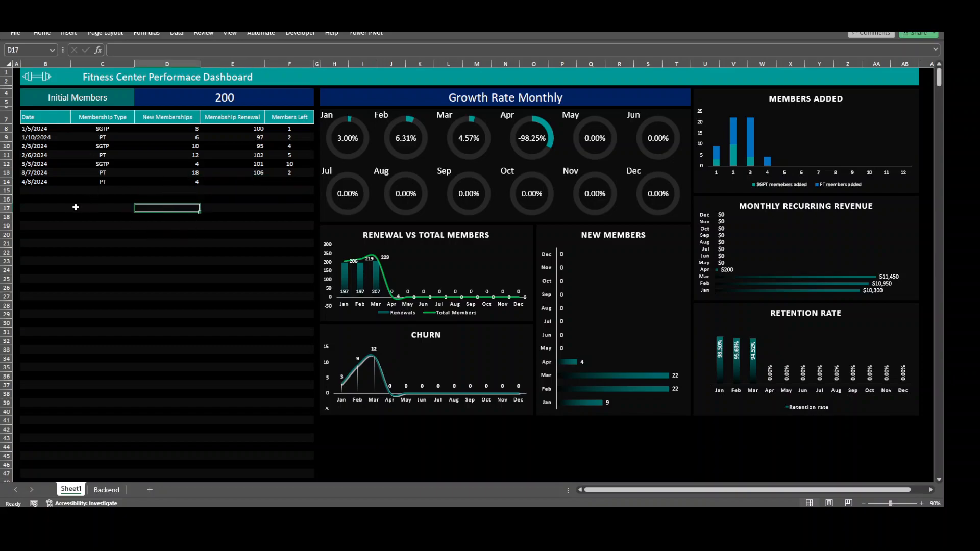
{"action": "left_click", "coordinate": [47, 183]}
{"action": "left_click", "coordinate": [109, 183]}
{"action": "left_click", "coordinate": [169, 183]}
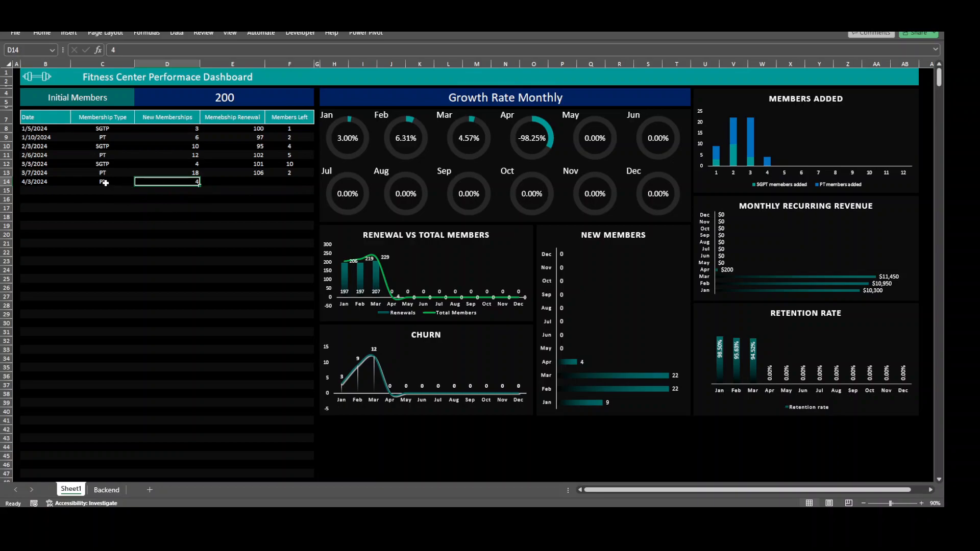
Add a second April entry dated 4/5/2024 in row 15 of the membership table
{"action": "left_click", "coordinate": [41, 192]}
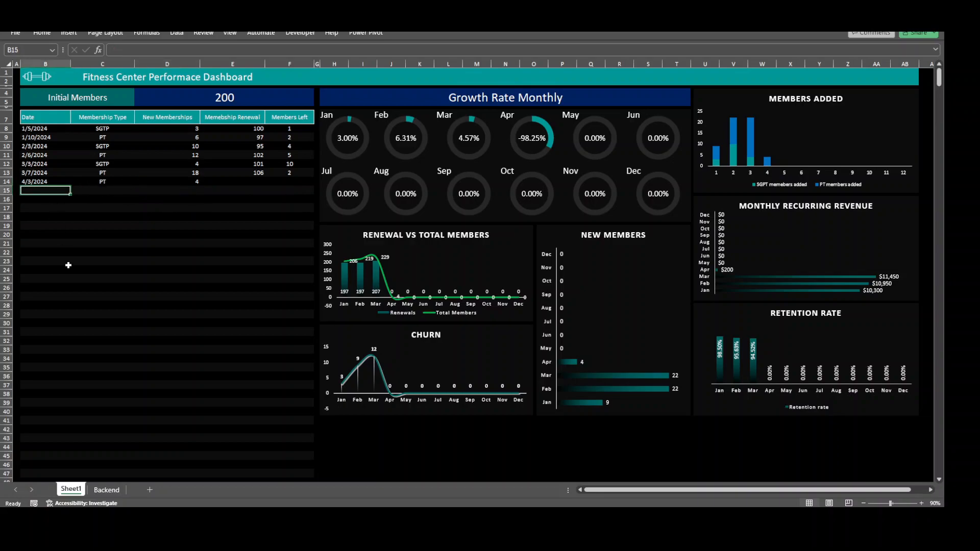
{"action": "type", "text": "4/5/2"}
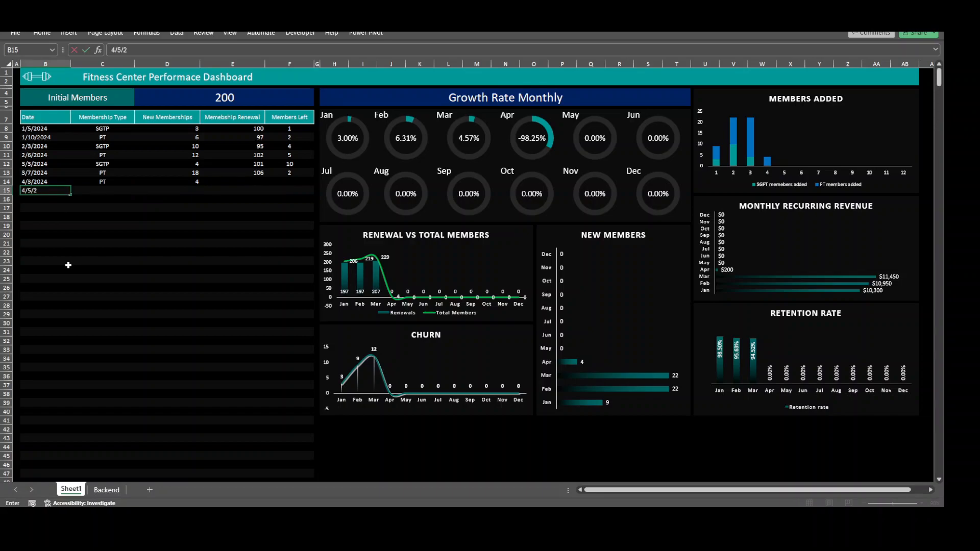
{"action": "type", "text": "024"}
{"action": "left_click", "coordinate": [69, 266]}
Complete the 4/5/2024 entry with membership type SGTP and 4 new memberships
{"action": "left_click", "coordinate": [108, 190]}
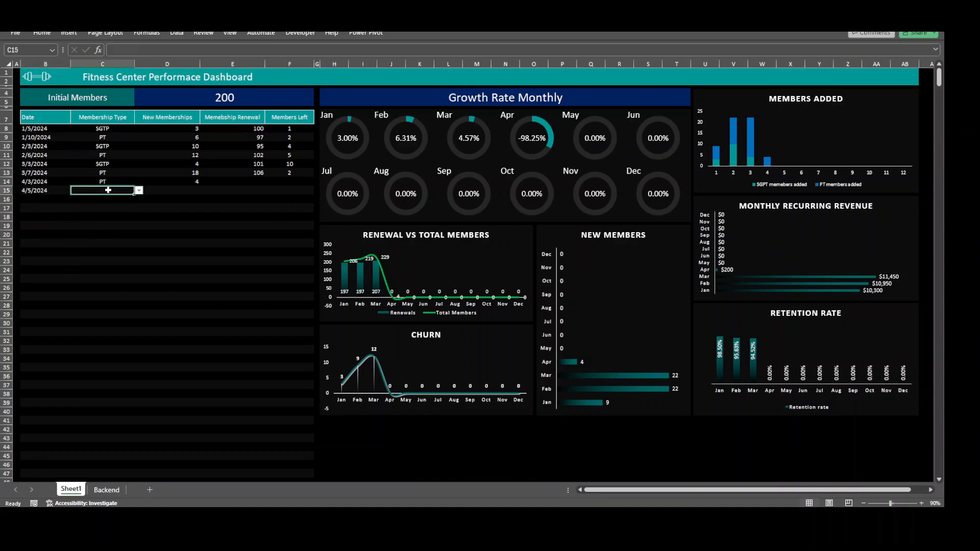
{"action": "left_click", "coordinate": [139, 191]}
{"action": "left_click", "coordinate": [103, 199]}
{"action": "left_click", "coordinate": [182, 193]}
{"action": "type", "text": "4"}
{"action": "key", "text": "Return"}
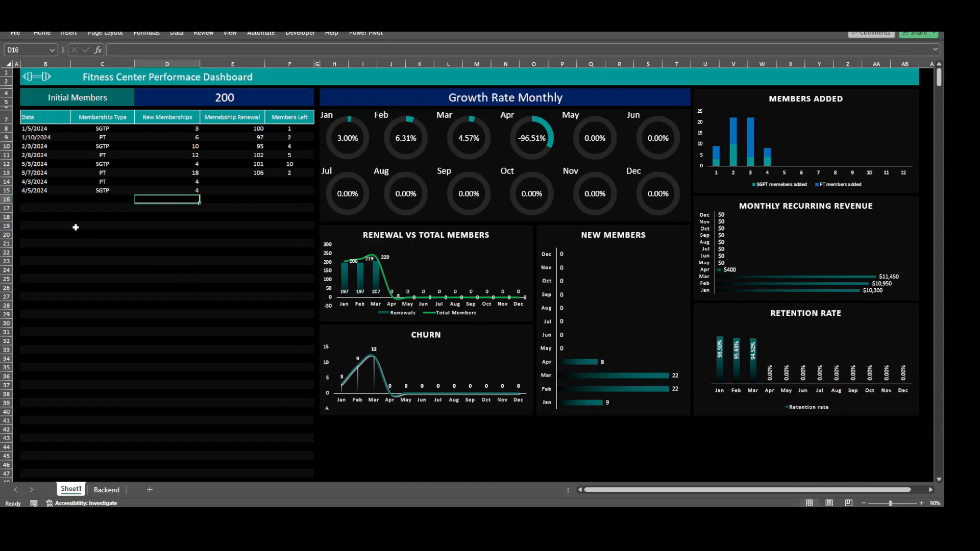
Enter the date 4/2/2024 in row 16 of the membership table
{"action": "left_click", "coordinate": [44, 202]}
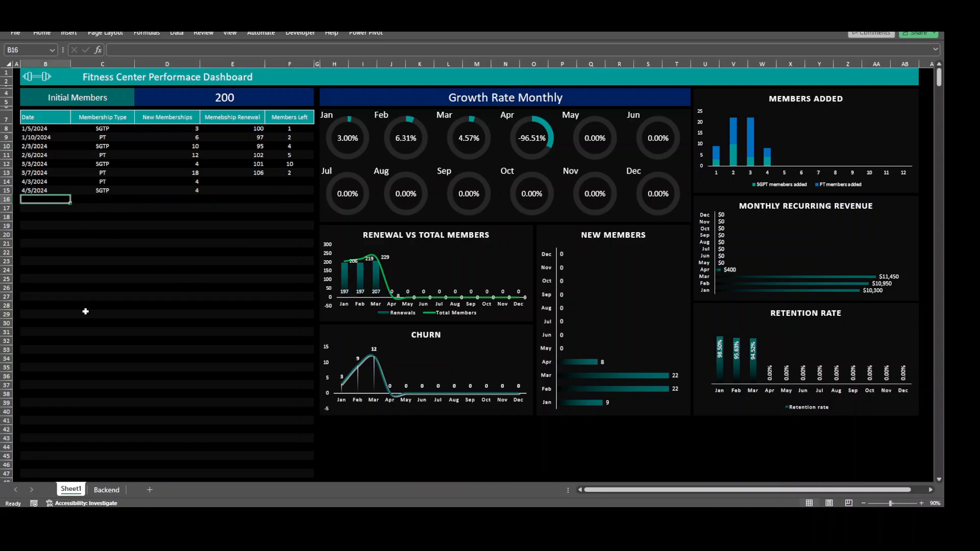
{"action": "type", "text": "4"}
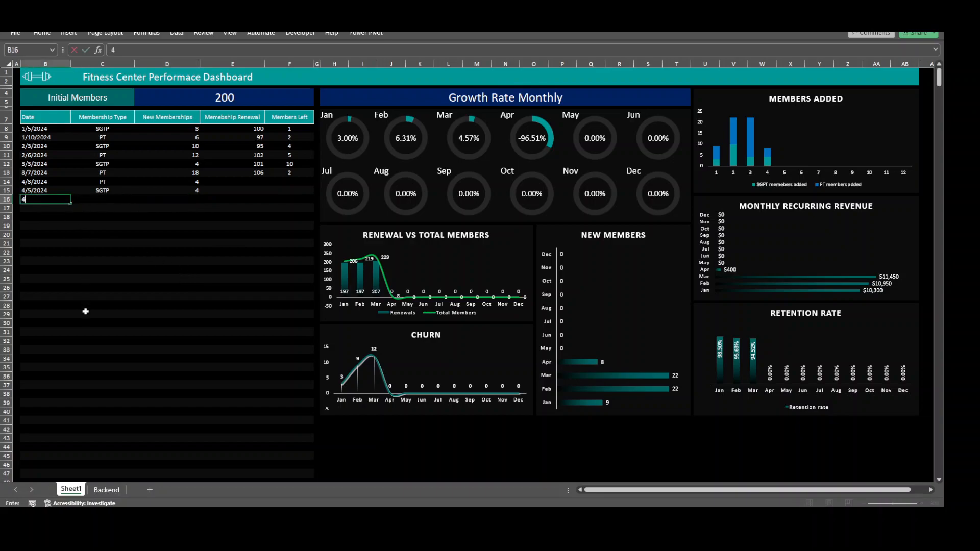
{"action": "type", "text": "/2/2024"}
{"action": "key", "text": "Return"}
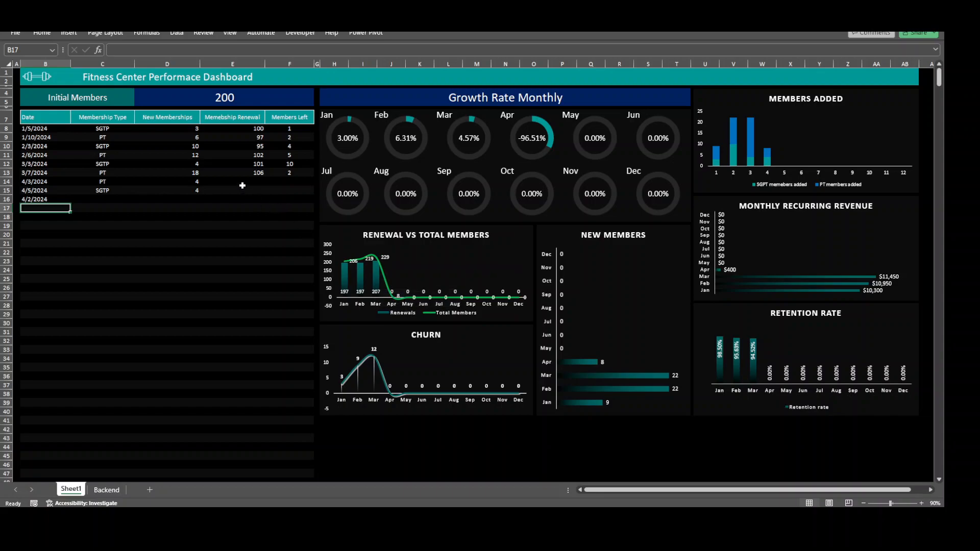
Record 10 members left for the 4/2/2024 entry
{"action": "left_click", "coordinate": [292, 201]}
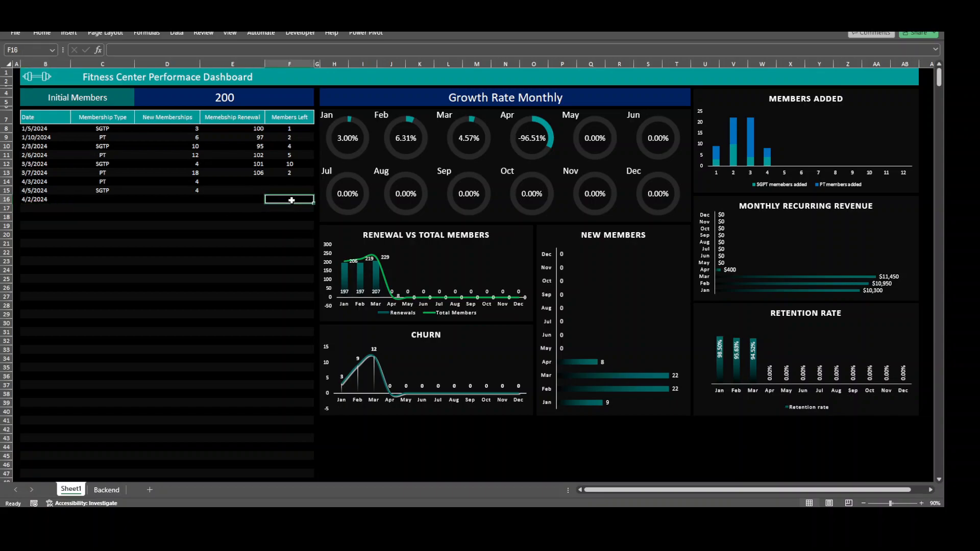
{"action": "type", "text": "10"}
{"action": "key", "text": "Return"}
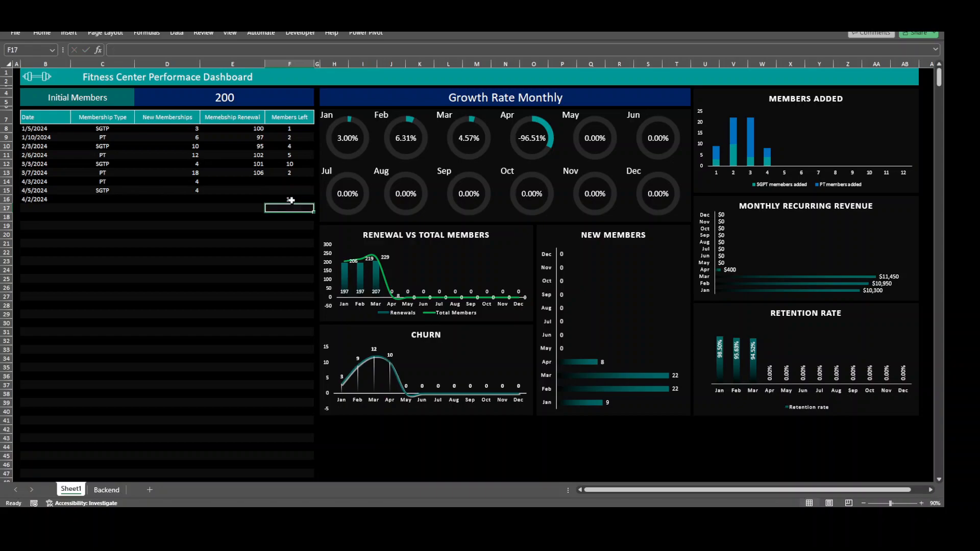
Record 219 membership renewals for the 4/2/2024 entry
{"action": "left_click", "coordinate": [291, 200]}
{"action": "key", "text": "Left"}
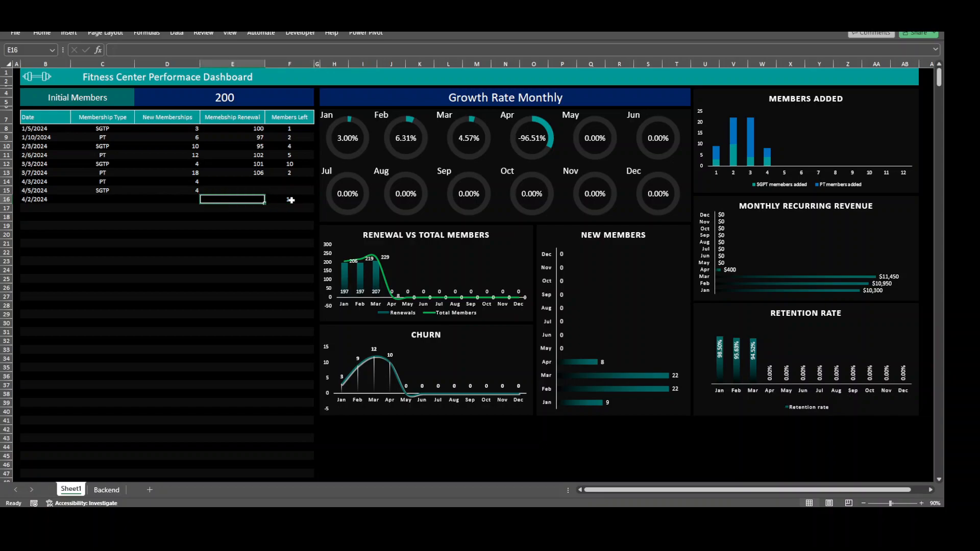
{"action": "type", "text": "219"}
{"action": "key", "text": "Return"}
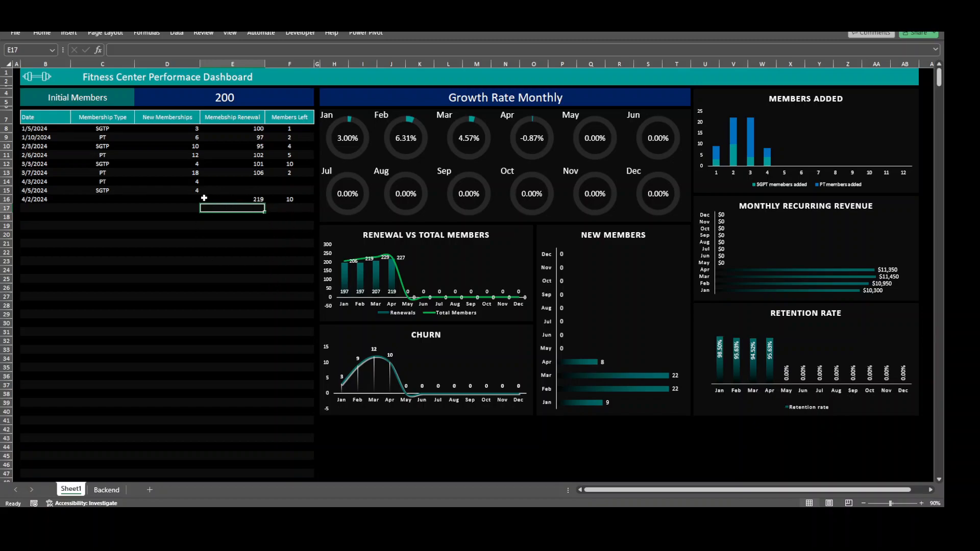
Review the April entries and compare them with the membership figures in the first January row
{"action": "left_click", "coordinate": [130, 185]}
{"action": "left_click", "coordinate": [172, 183]}
{"action": "left_click", "coordinate": [120, 194]}
{"action": "left_click", "coordinate": [250, 202]}
{"action": "left_click", "coordinate": [291, 200]}
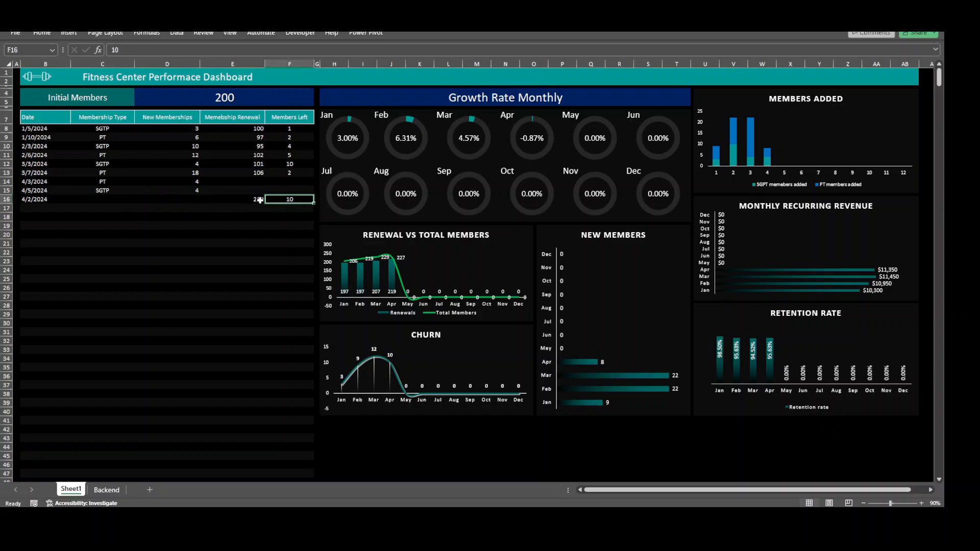
{"action": "left_click", "coordinate": [189, 223]}
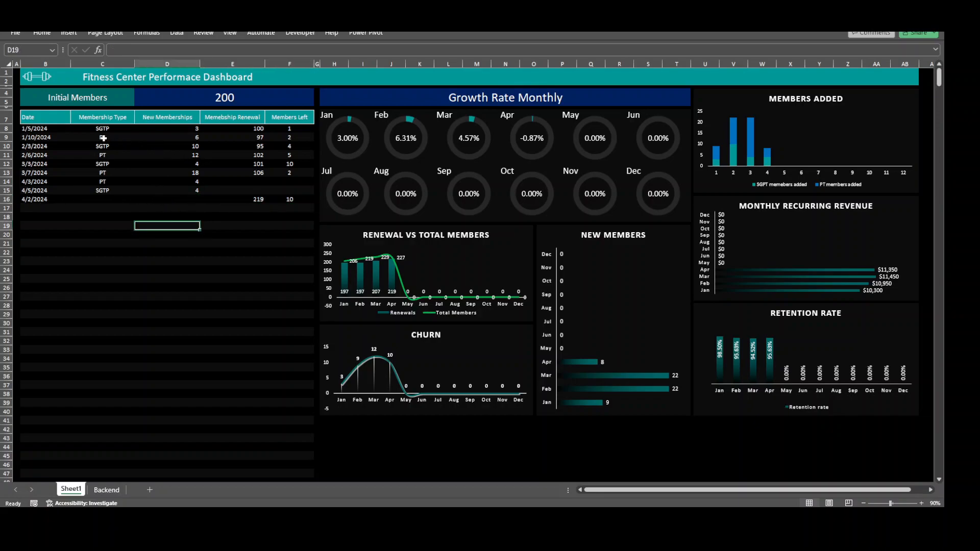
{"action": "left_click_drag", "start_coordinate": [176, 128], "coordinate": [293, 128]}
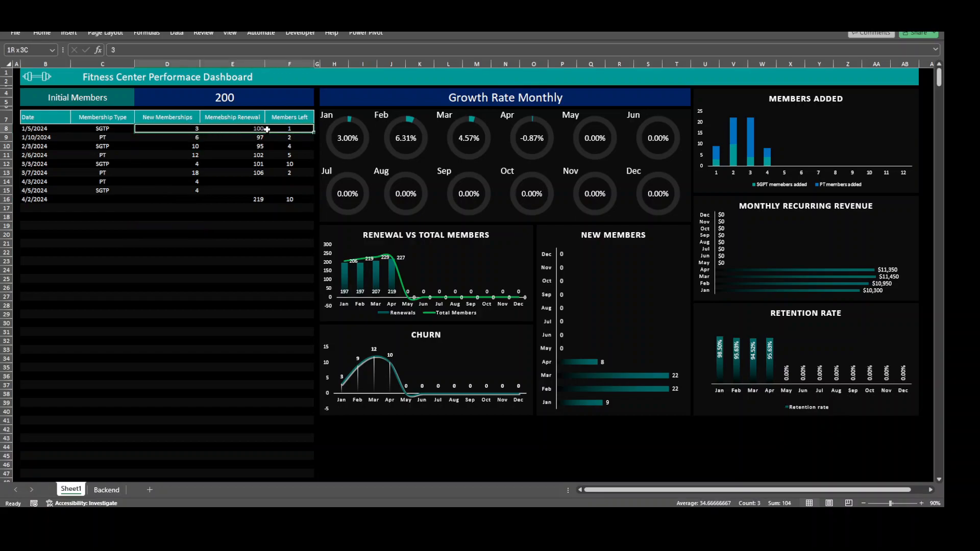
{"action": "left_click", "coordinate": [241, 224]}
{"action": "left_click", "coordinate": [47, 200]}
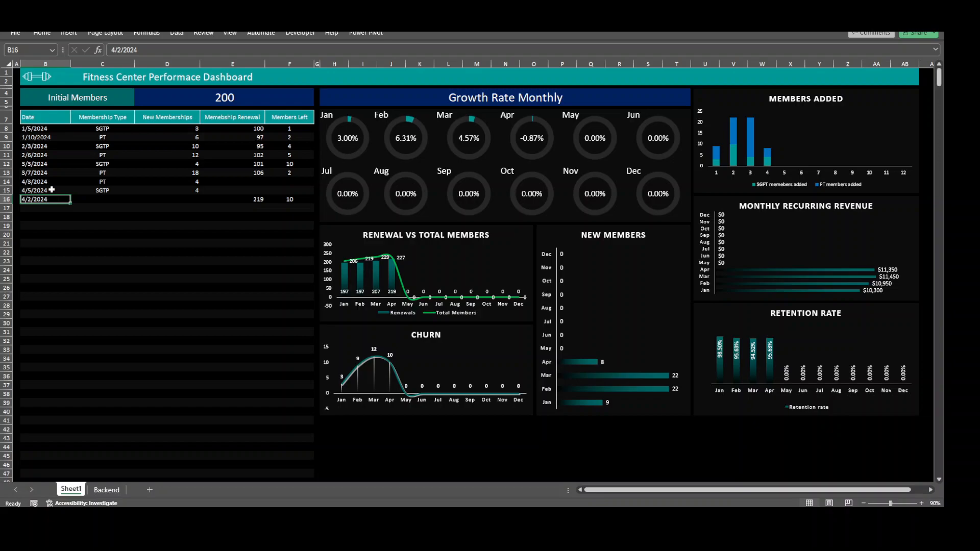
Change the membership renewals of the 4/2/2024 entry to 109
{"action": "left_click", "coordinate": [226, 198]}
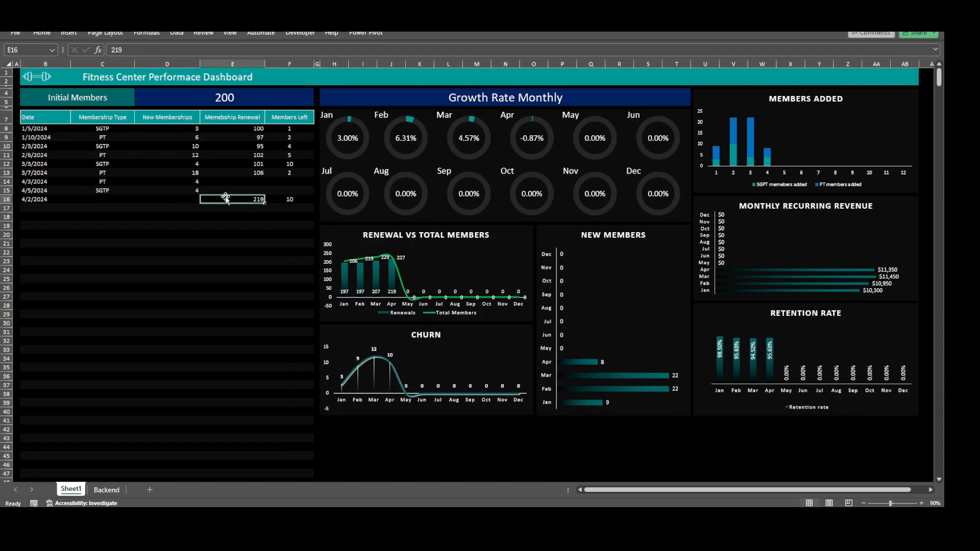
{"action": "left_click", "coordinate": [237, 232]}
{"action": "left_click", "coordinate": [240, 202]}
{"action": "type", "text": "109"}
{"action": "key", "text": "Return"}
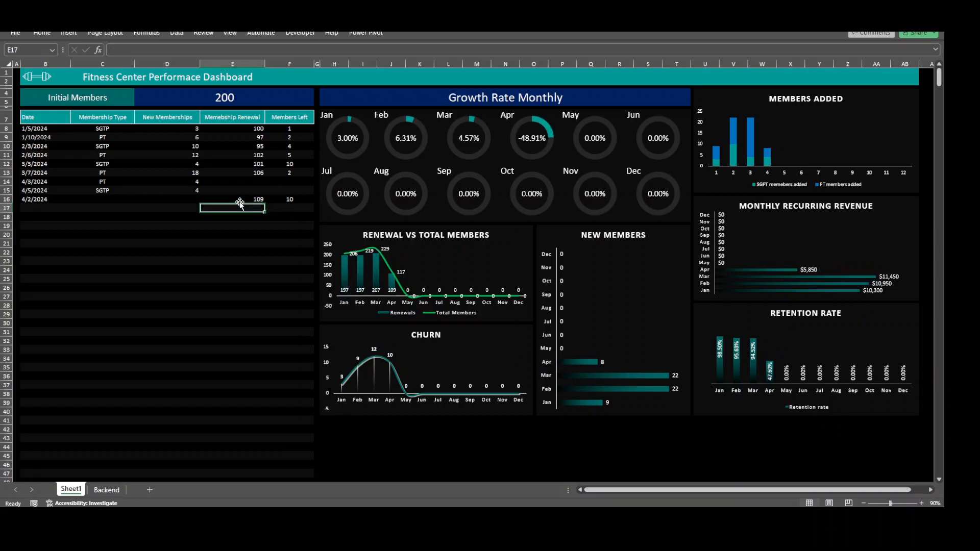
Enter 110 membership renewals in row 17, below the 4/2/2024 entry
{"action": "left_click", "coordinate": [239, 202]}
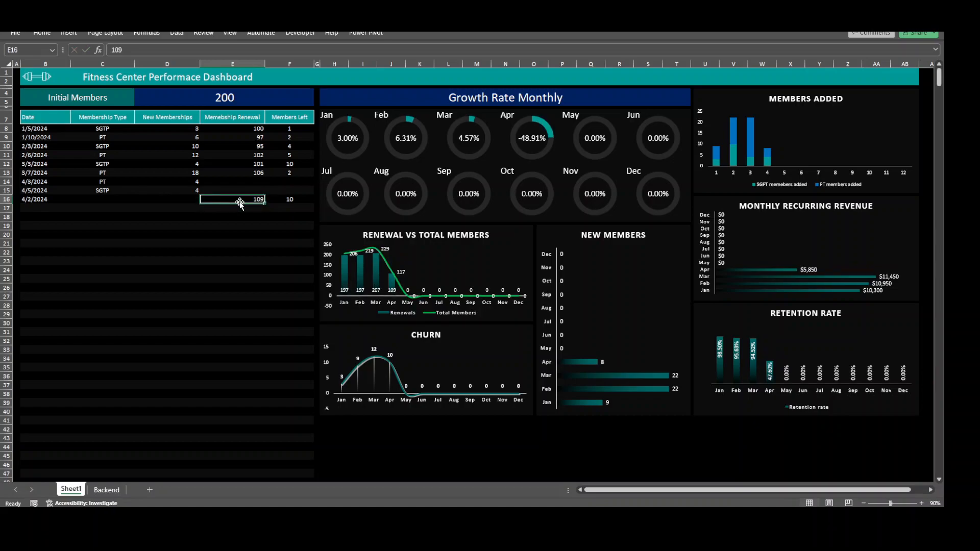
{"action": "key", "text": "Return"}
{"action": "type", "text": "110"}
{"action": "key", "text": "Return"}
Date the row 17 entry with 110 renewals 4/4/2024
{"action": "key", "text": "Up"}
{"action": "key", "text": "Left"}
{"action": "key", "text": "Left"}
{"action": "key", "text": "Left"}
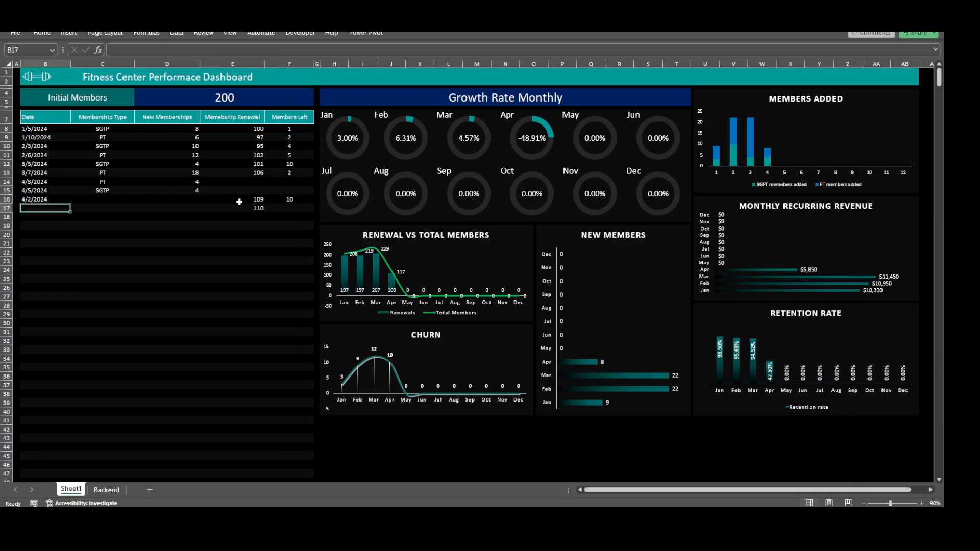
{"action": "type", "text": "4"}
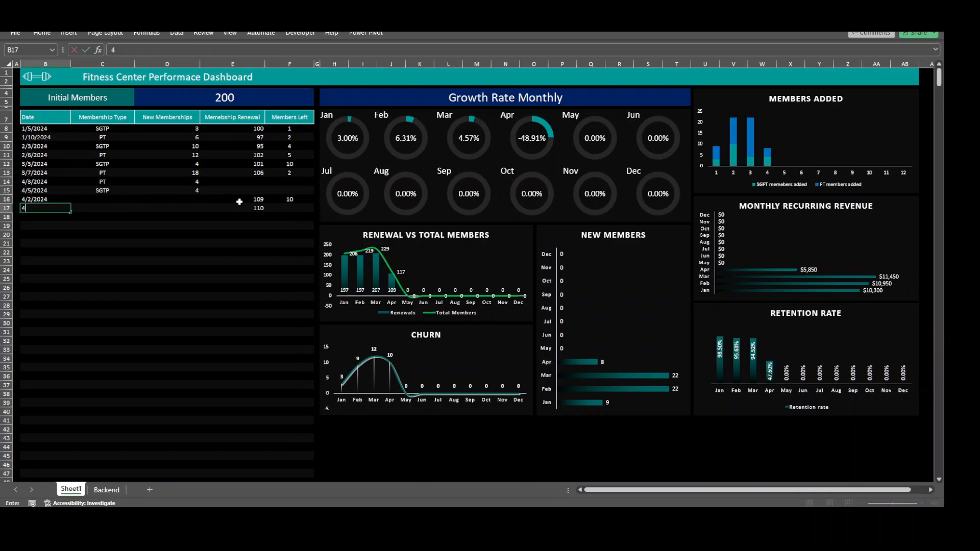
{"action": "type", "text": "/4/2024"}
{"action": "key", "text": "Return"}
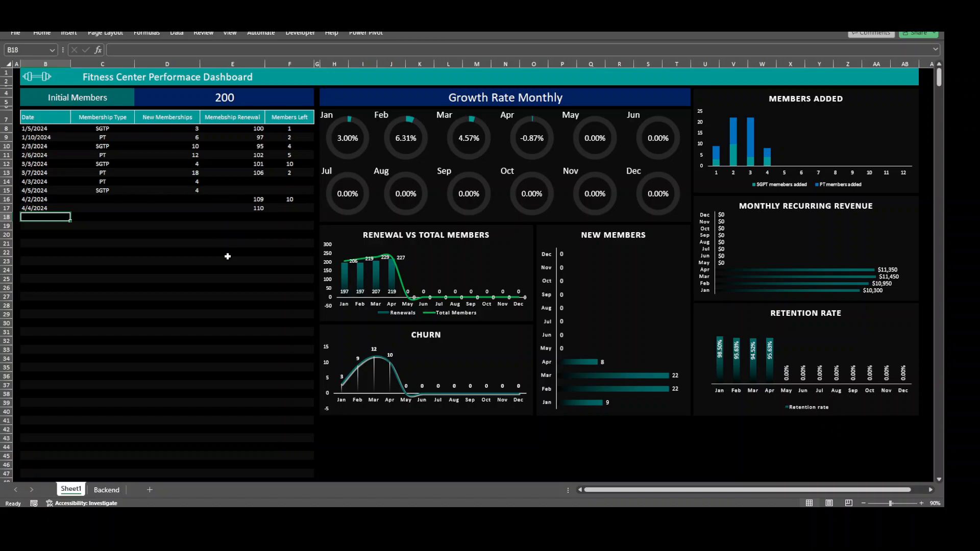
Change the members left of the 4/2/2024 entry to 100
{"action": "left_click", "coordinate": [213, 98]}
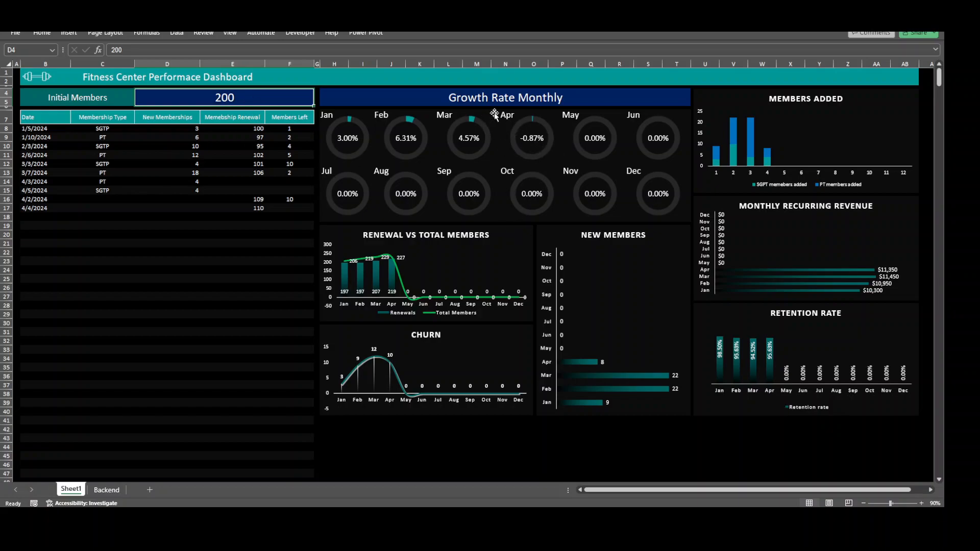
{"action": "left_click", "coordinate": [191, 182]}
{"action": "left_click", "coordinate": [283, 197]}
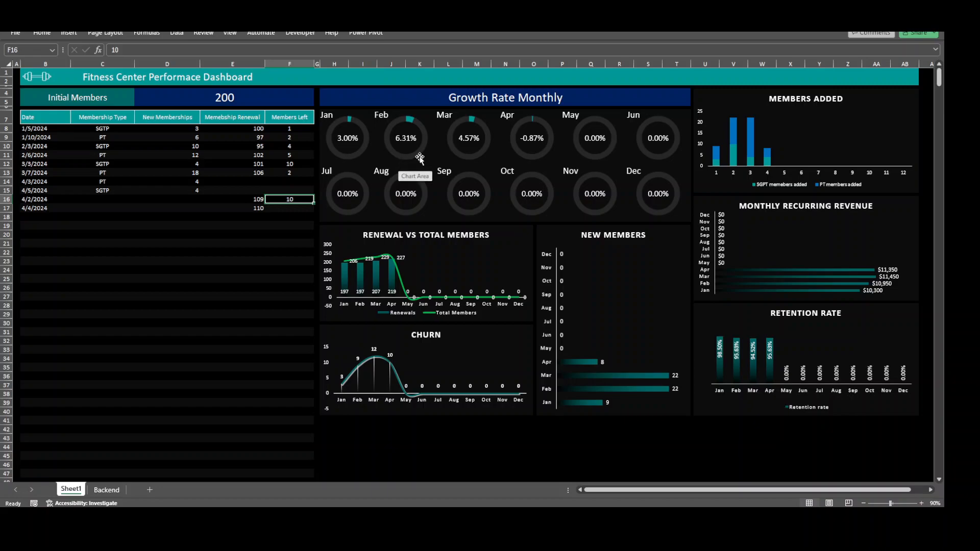
{"action": "left_click", "coordinate": [276, 224]}
{"action": "left_click", "coordinate": [281, 201]}
{"action": "left_click", "coordinate": [141, 50]}
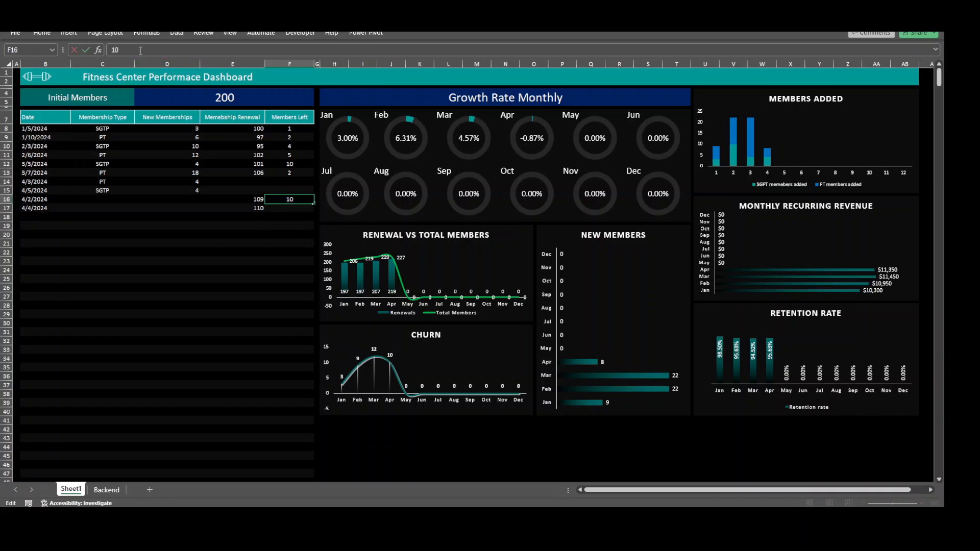
{"action": "type", "text": "0"}
{"action": "key", "text": "Return"}
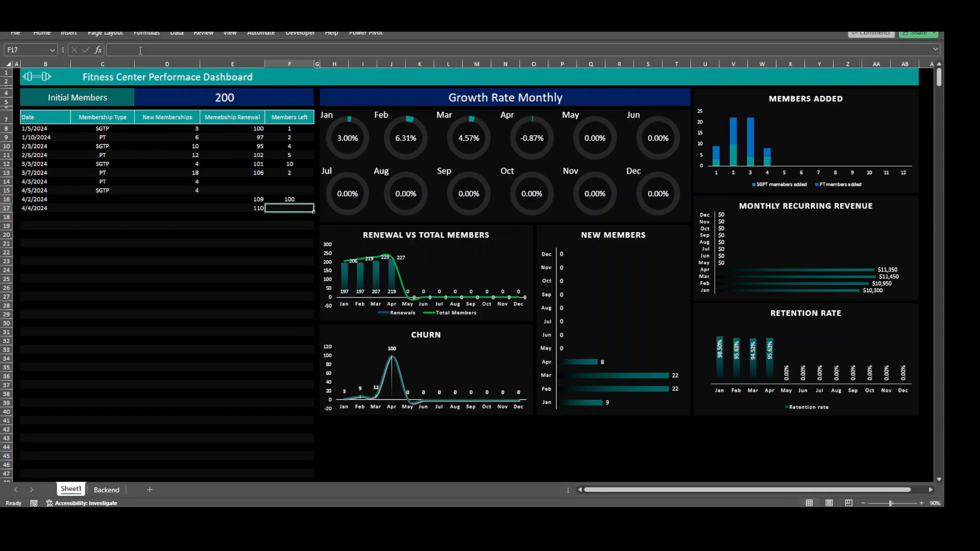
Set the members left of the 4/2/2024 entry back to 10
{"action": "left_click", "coordinate": [226, 276]}
{"action": "left_click", "coordinate": [248, 243]}
{"action": "left_click", "coordinate": [293, 201]}
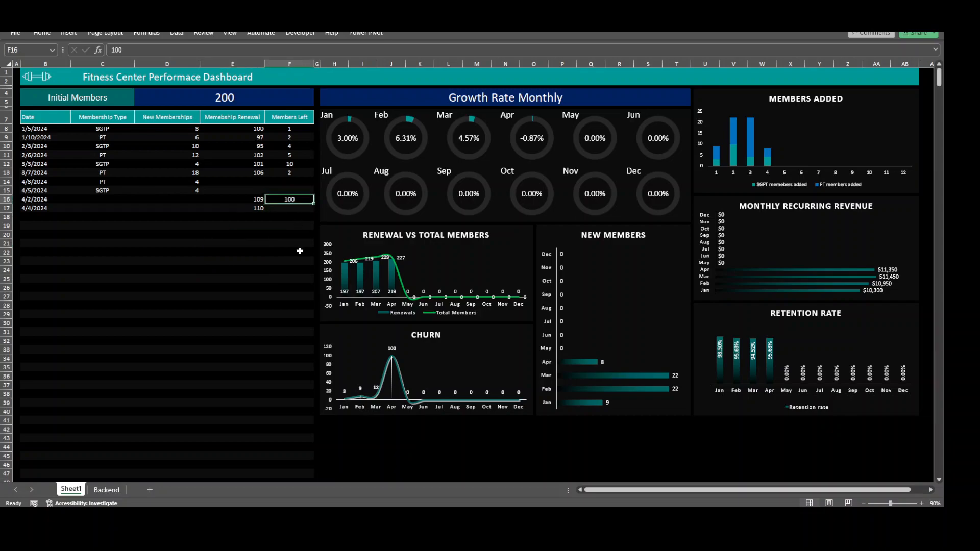
{"action": "type", "text": "10"}
{"action": "key", "text": "Return"}
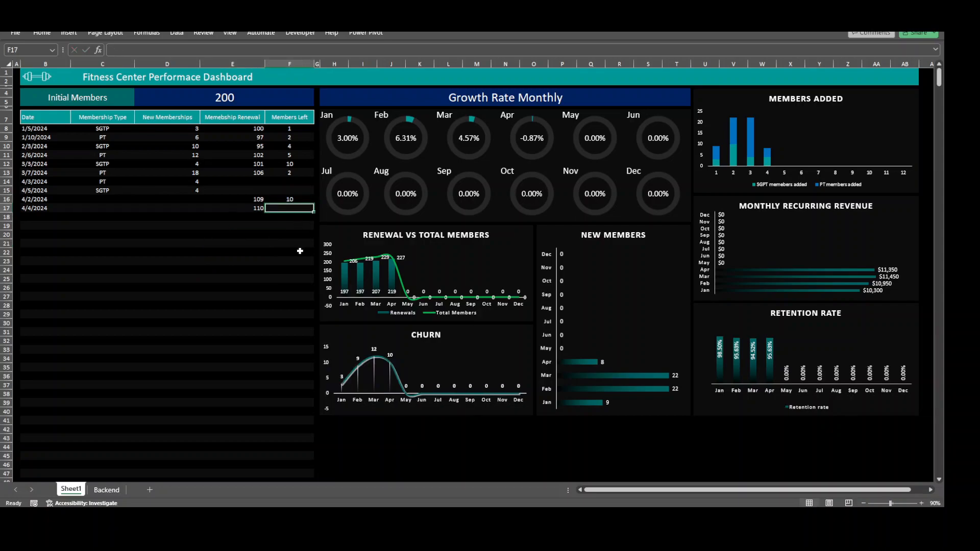
{"action": "left_click", "coordinate": [253, 267]}
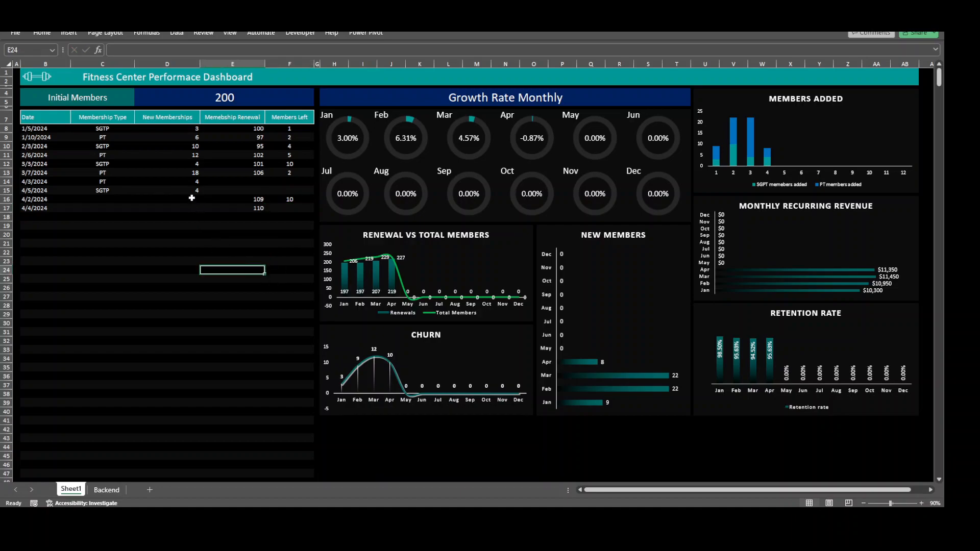
Change the new memberships of the 4/3/2024 PT entry to 40
{"action": "left_click", "coordinate": [184, 182]}
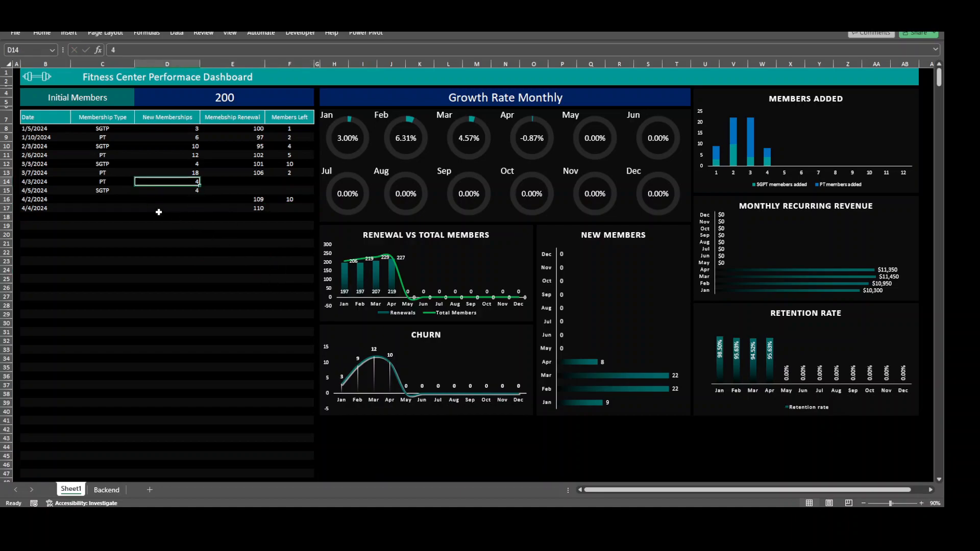
{"action": "left_click", "coordinate": [151, 51]}
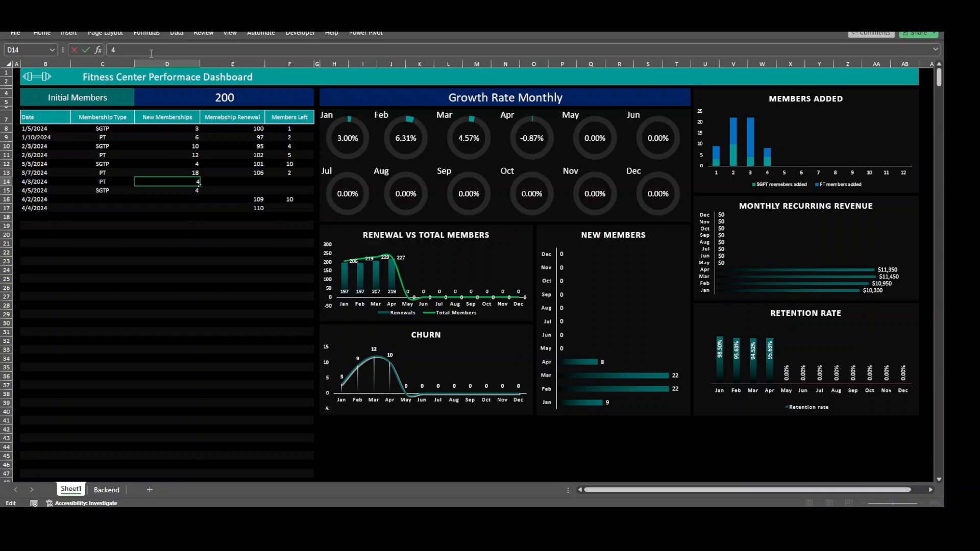
{"action": "type", "text": "0"}
{"action": "key", "text": "Return"}
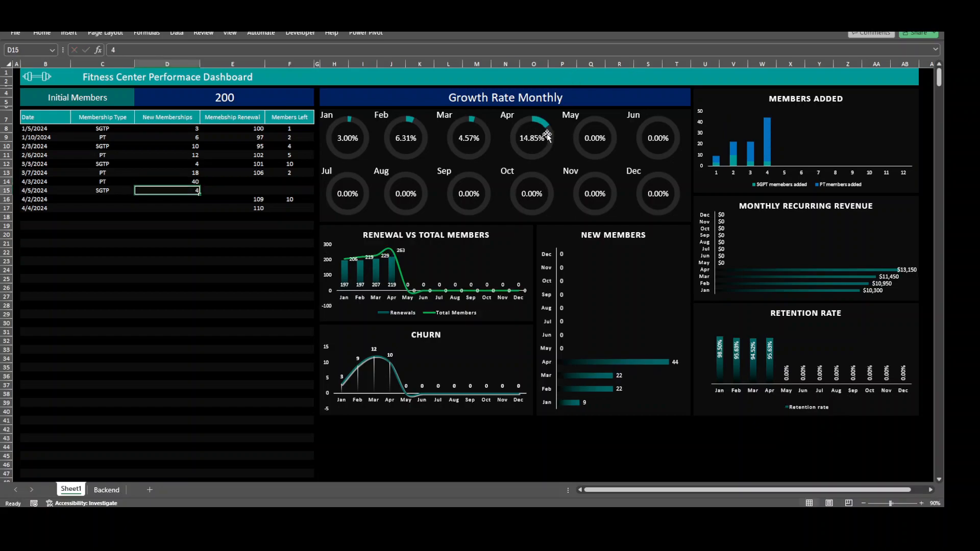
Set the new memberships of the 4/3/2024 PT entry back to 4
{"action": "left_click", "coordinate": [169, 182]}
{"action": "left_click", "coordinate": [150, 49]}
{"action": "key", "text": "BackSpace"}
{"action": "key", "text": "Return"}
{"action": "left_click", "coordinate": [214, 333]}
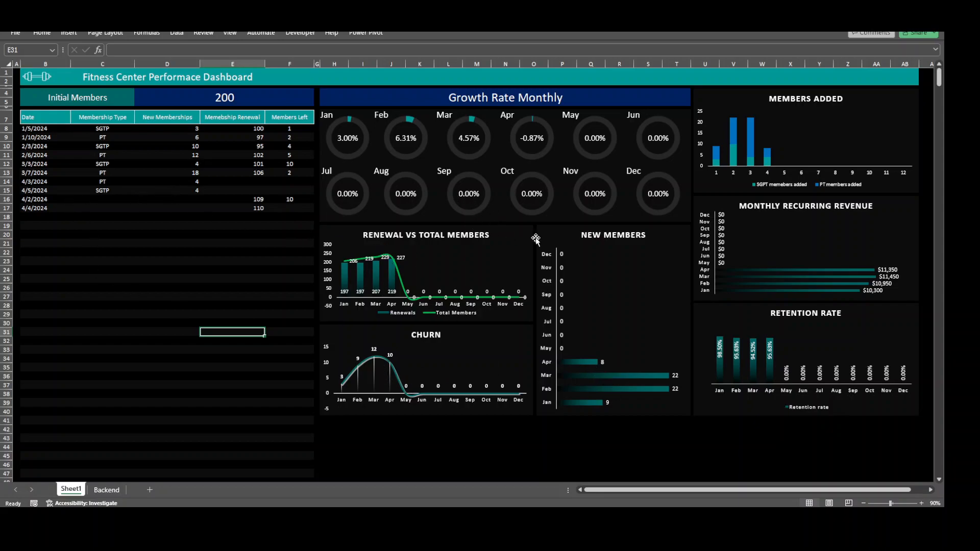
{"action": "left_click", "coordinate": [518, 449]}
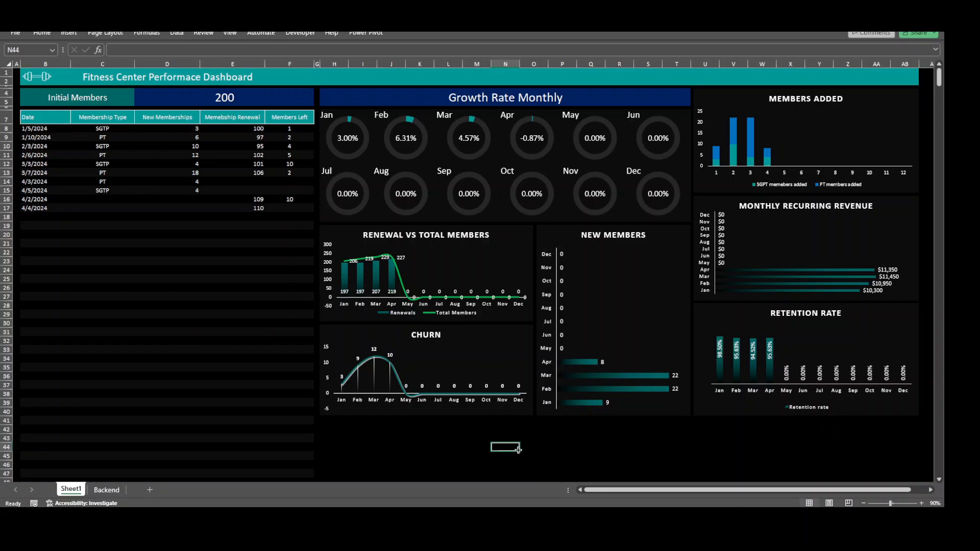
{"action": "left_click", "coordinate": [457, 446]}
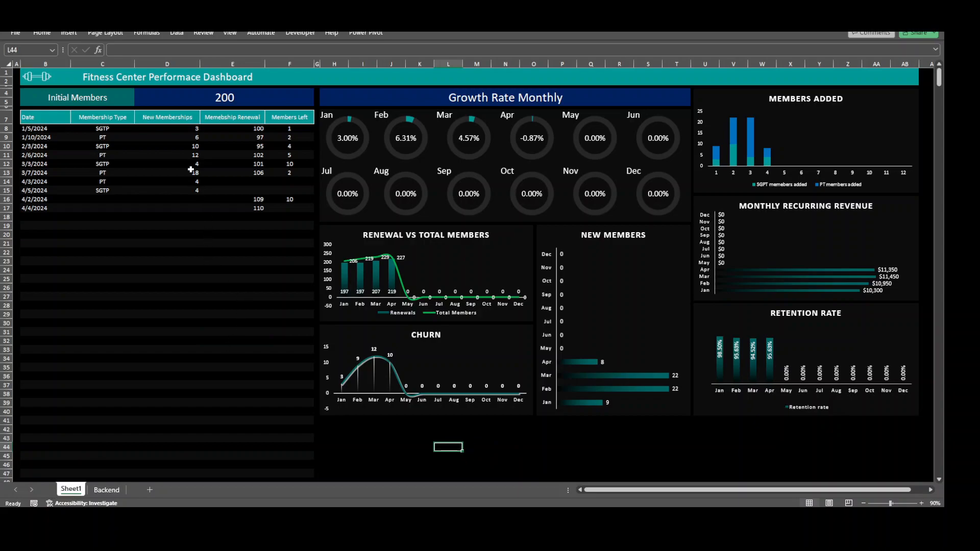
{"action": "left_click", "coordinate": [188, 99]}
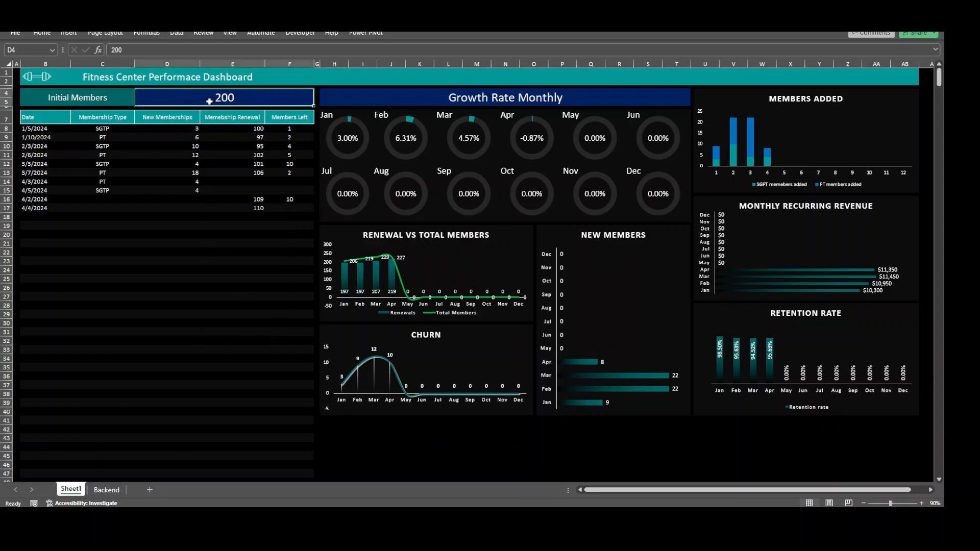
{"action": "right_click", "coordinate": [63, 494]}
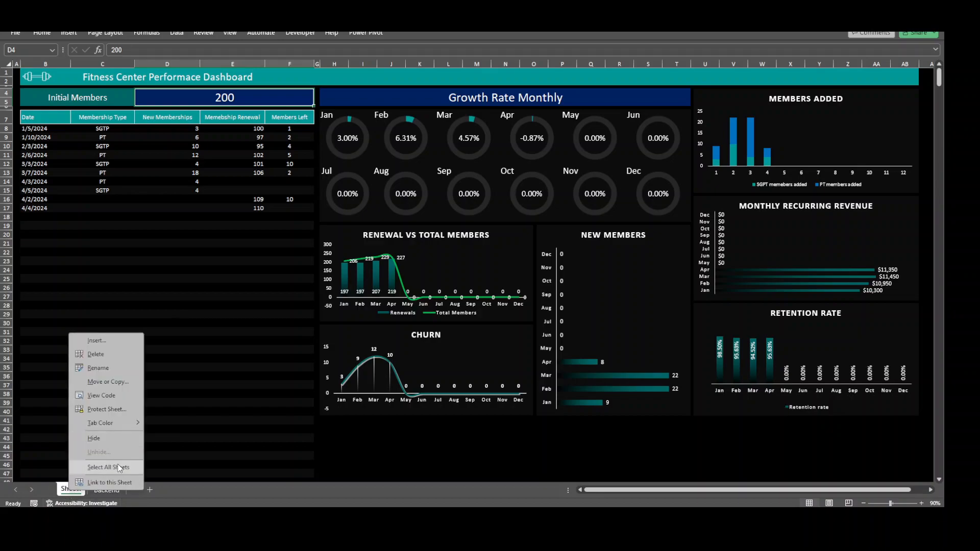
{"action": "left_click", "coordinate": [197, 495]}
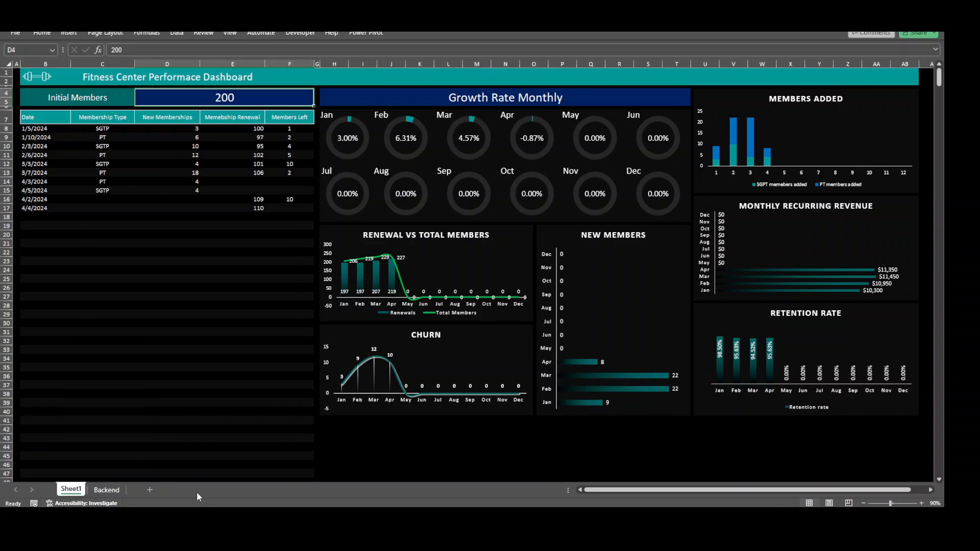
Check the monthly subscription fee and initial members settings on the Backend sheet
{"action": "left_click", "coordinate": [107, 491]}
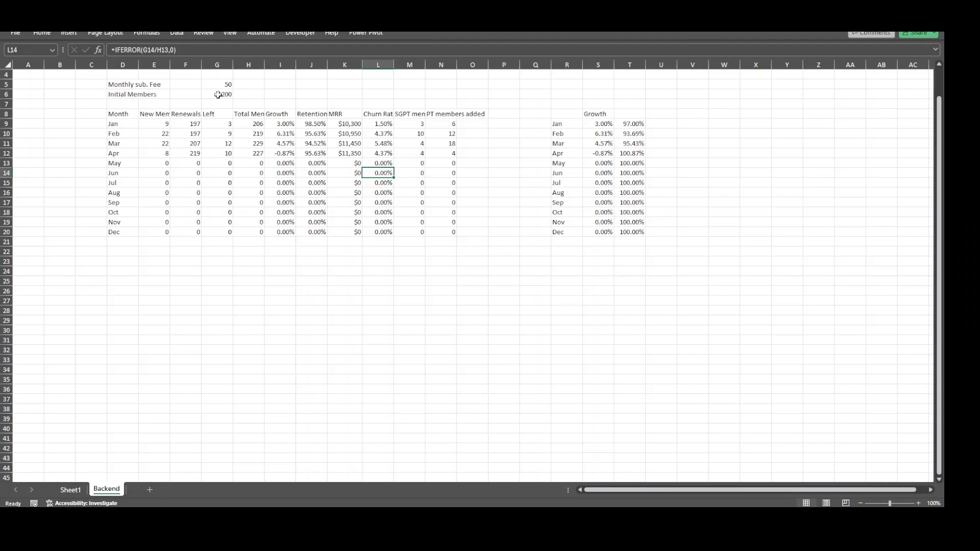
{"action": "left_click", "coordinate": [82, 491]}
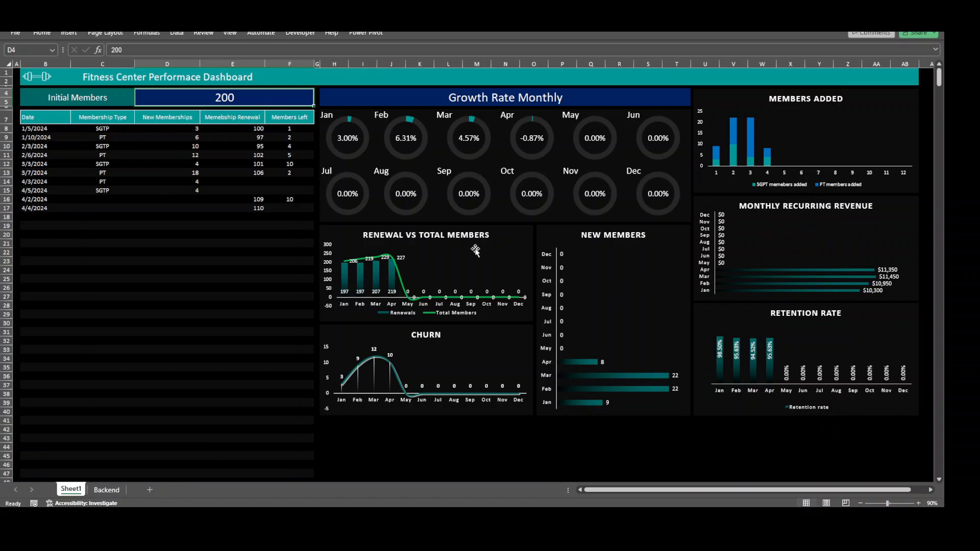
{"action": "left_click", "coordinate": [115, 491]}
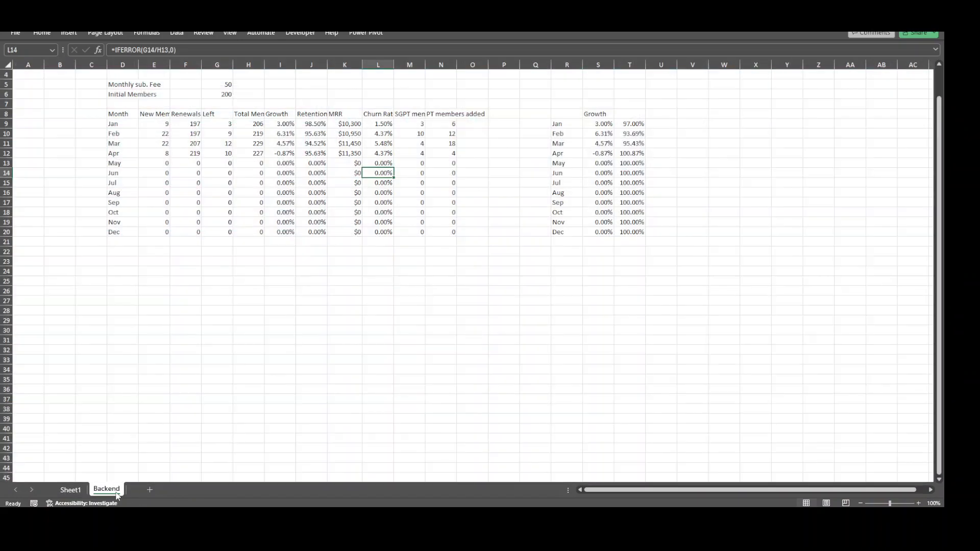
{"action": "left_click", "coordinate": [120, 85]}
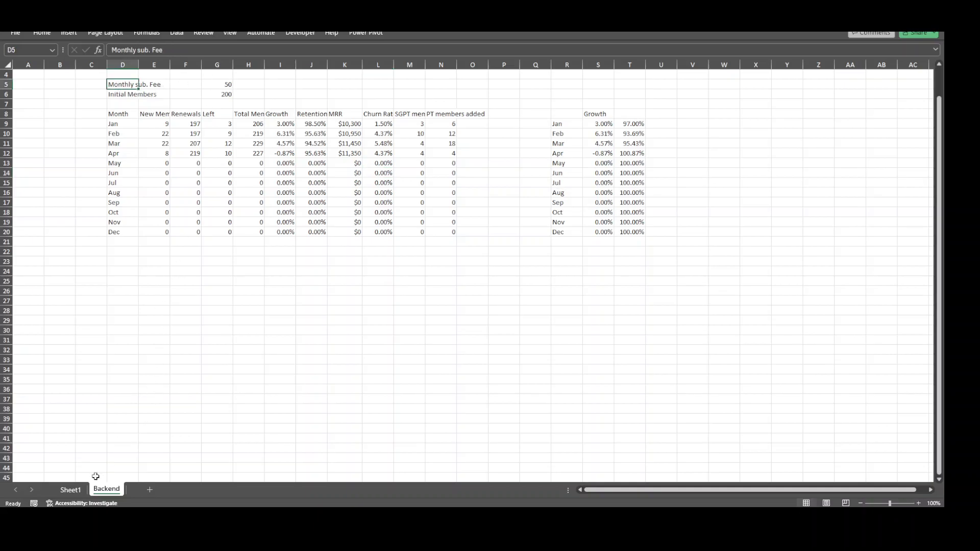
Return to the dashboard on Sheet1 and unmerge the Initial Members value cell spanning columns D to F
{"action": "left_click", "coordinate": [71, 490]}
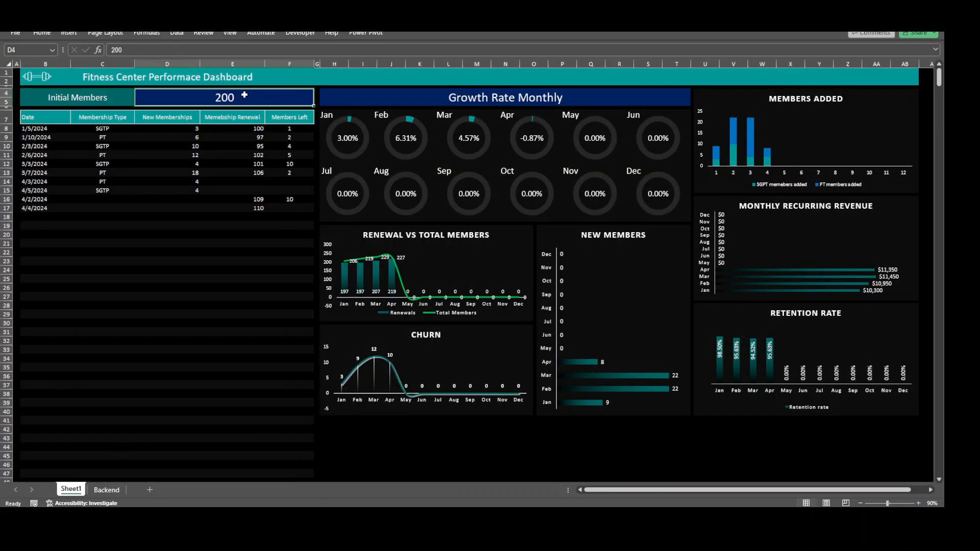
{"action": "left_click", "coordinate": [41, 32]}
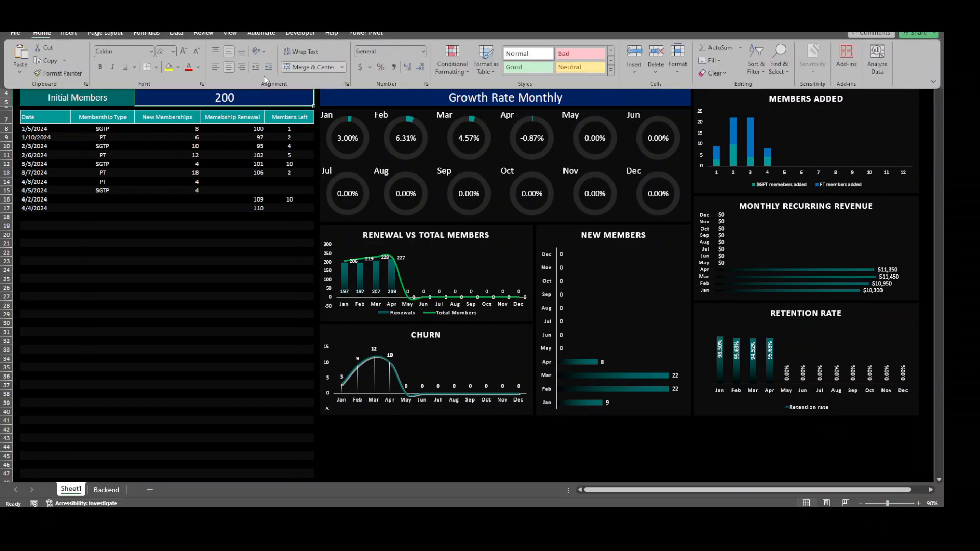
{"action": "left_click", "coordinate": [321, 67]}
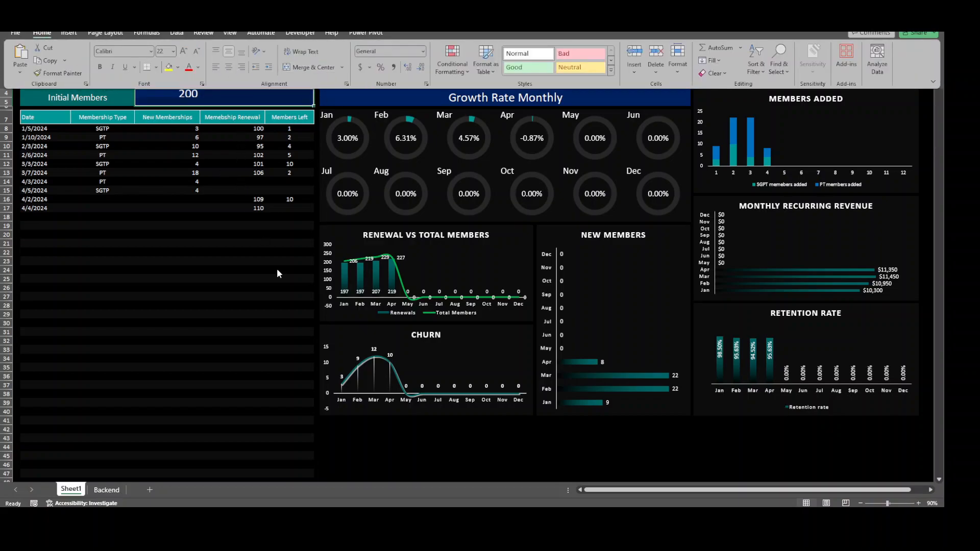
Keep the ribbon always shown and merge and center the initial members value across D4:D5
{"action": "left_click", "coordinate": [175, 96]}
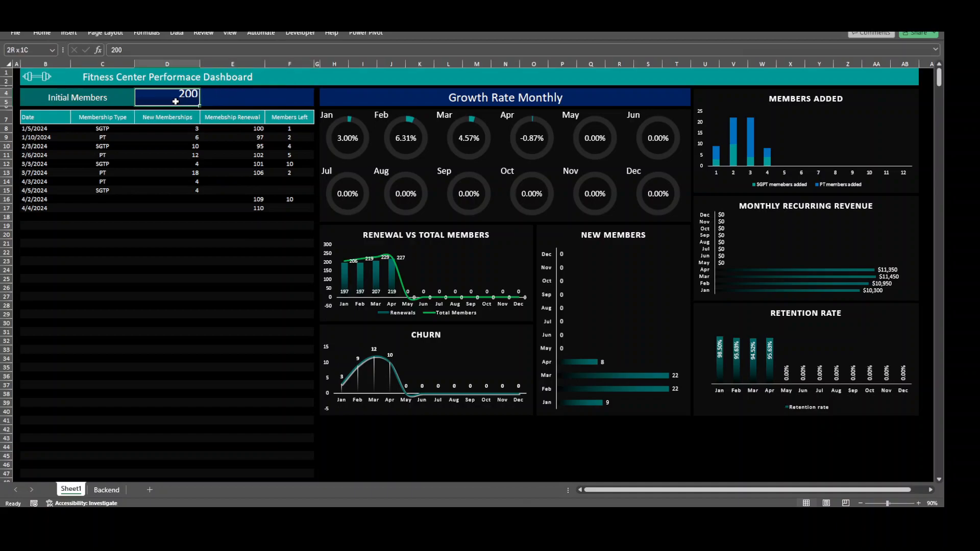
{"action": "left_click", "coordinate": [42, 32]}
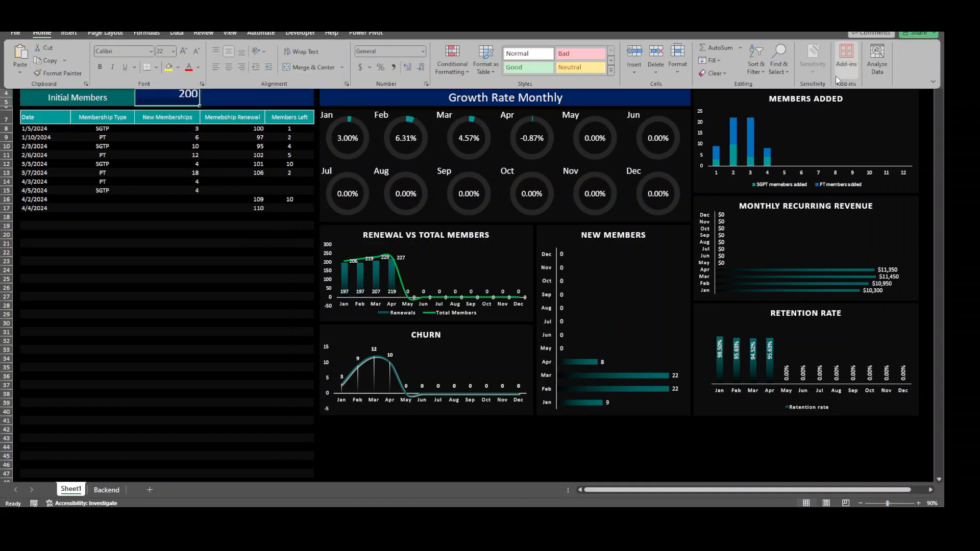
{"action": "left_click", "coordinate": [934, 82]}
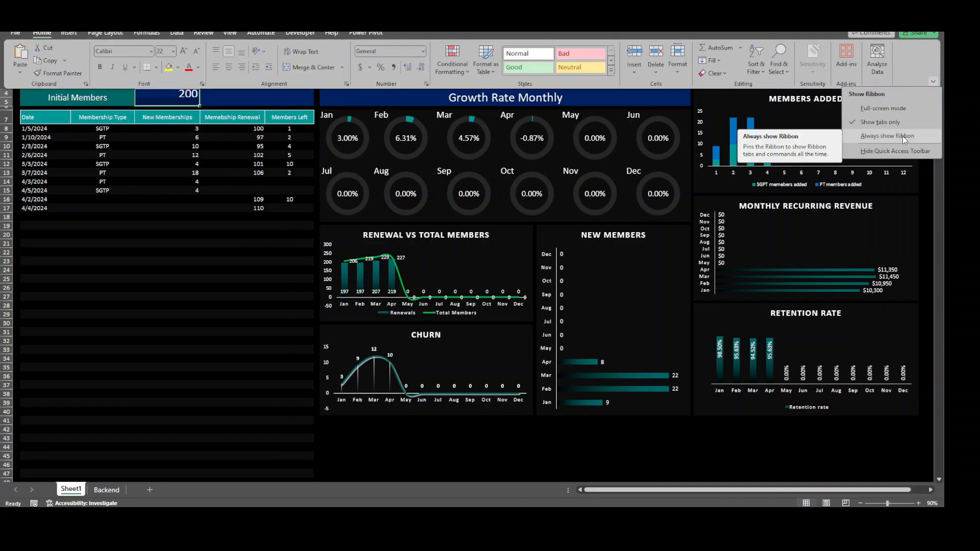
{"action": "left_click", "coordinate": [903, 136]}
Enter the label Monthly Fee in E4 and merge and center it across E4:E5
{"action": "left_click", "coordinate": [236, 147]}
{"action": "type", "text": "Montl"}
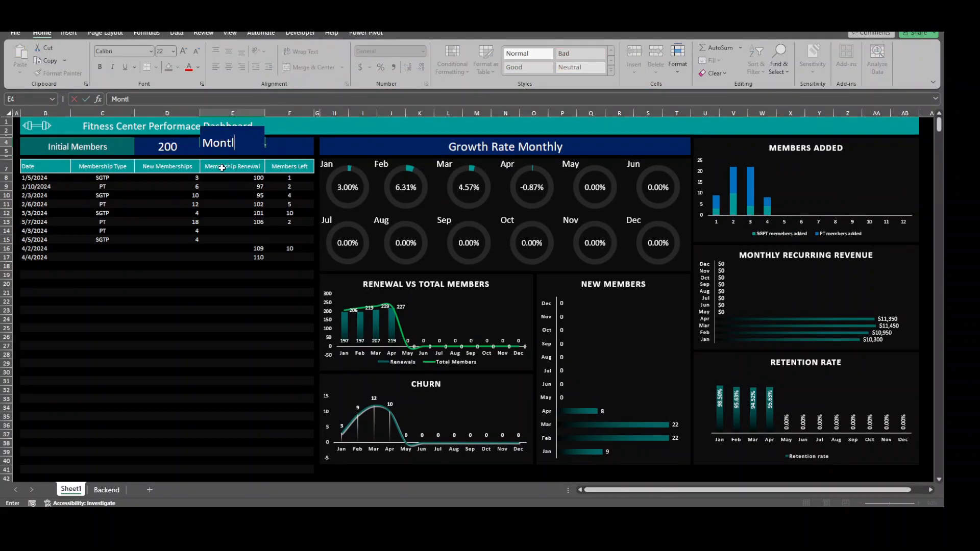
{"action": "key", "text": "BackSpace"}
{"action": "type", "text": "hly Fee"}
{"action": "key", "text": "Return"}
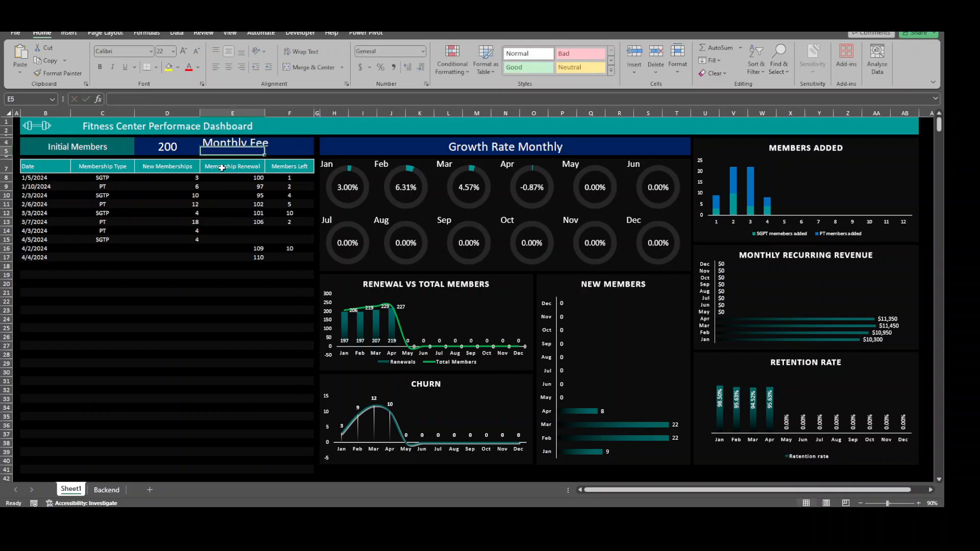
{"action": "left_click_drag", "start_coordinate": [249, 144], "coordinate": [249, 152]}
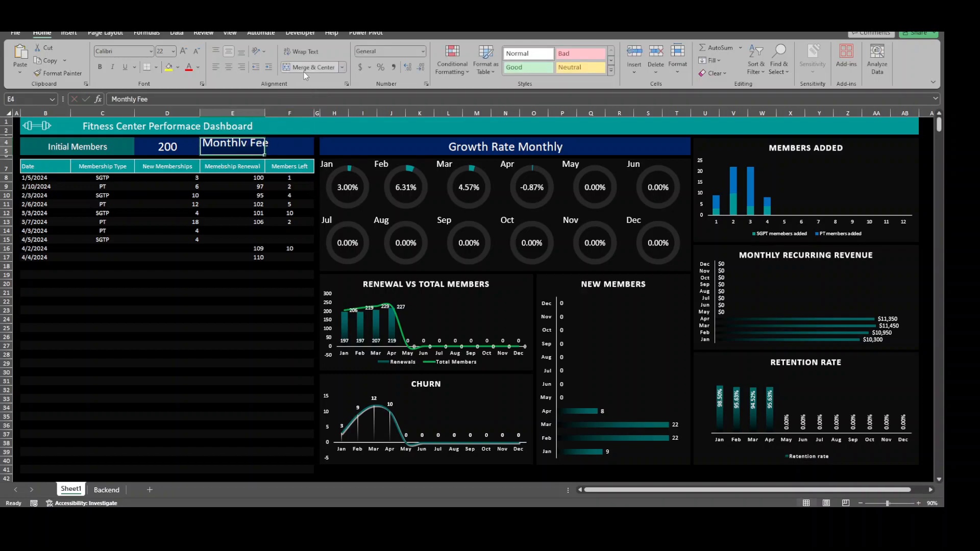
{"action": "left_click", "coordinate": [302, 67]}
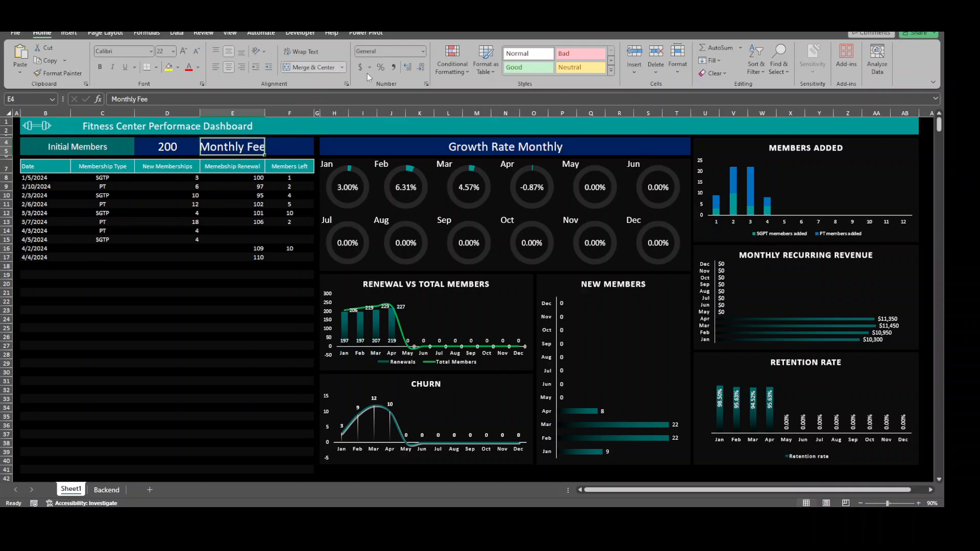
Reduce the Monthly Fee label to font size 16 and color its text green
{"action": "left_click", "coordinate": [196, 51]}
{"action": "left_click", "coordinate": [196, 51]}
{"action": "left_click", "coordinate": [196, 51]}
{"action": "left_click", "coordinate": [198, 67]}
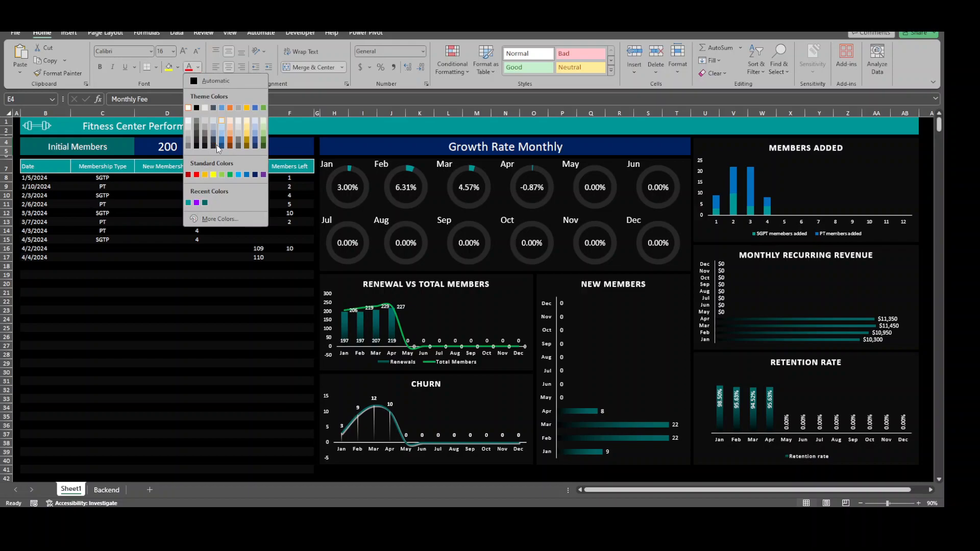
{"action": "left_click", "coordinate": [230, 175]}
Enter 50 as the monthly fee in F4 and merge and center it across F4:F5
{"action": "left_click", "coordinate": [278, 147]}
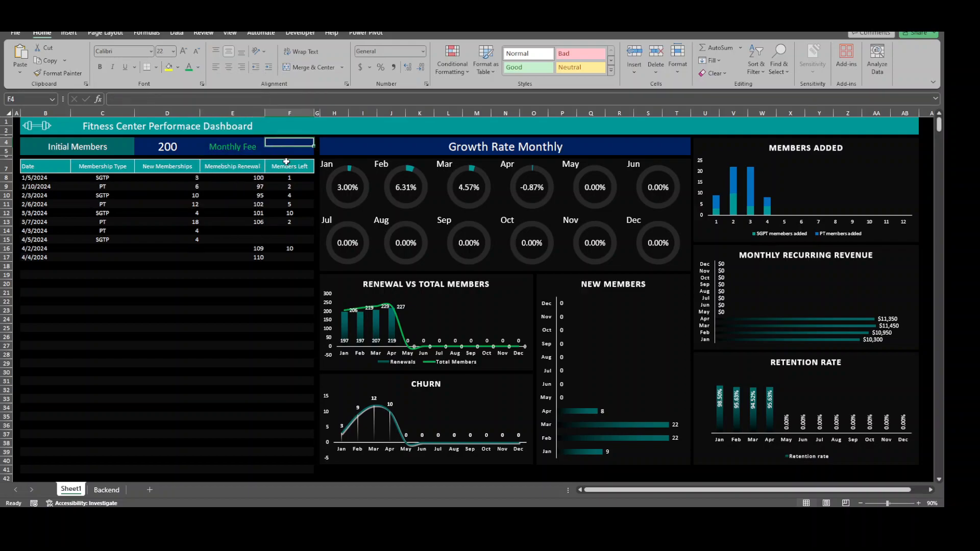
{"action": "type", "text": "50"}
{"action": "key", "text": "Return"}
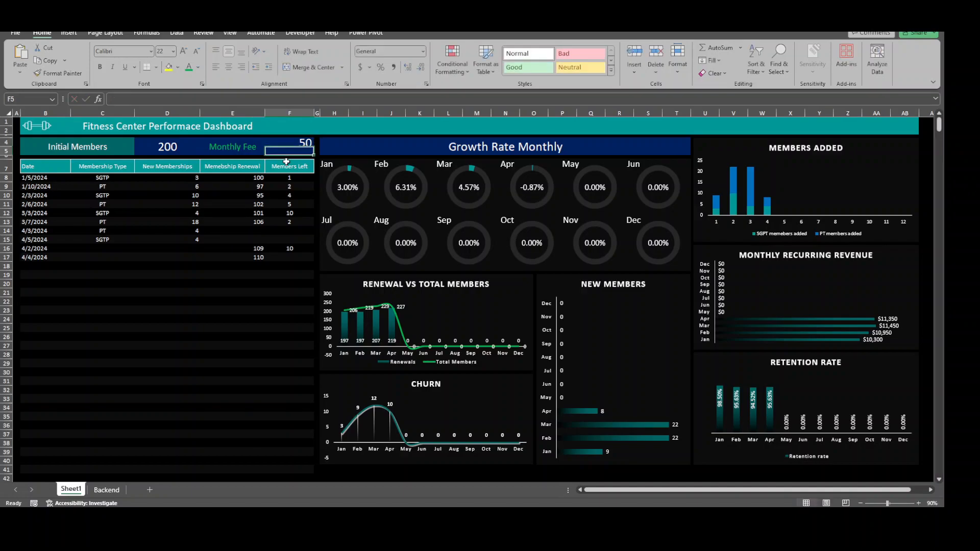
{"action": "left_click", "coordinate": [289, 147]}
{"action": "left_click", "coordinate": [293, 69]}
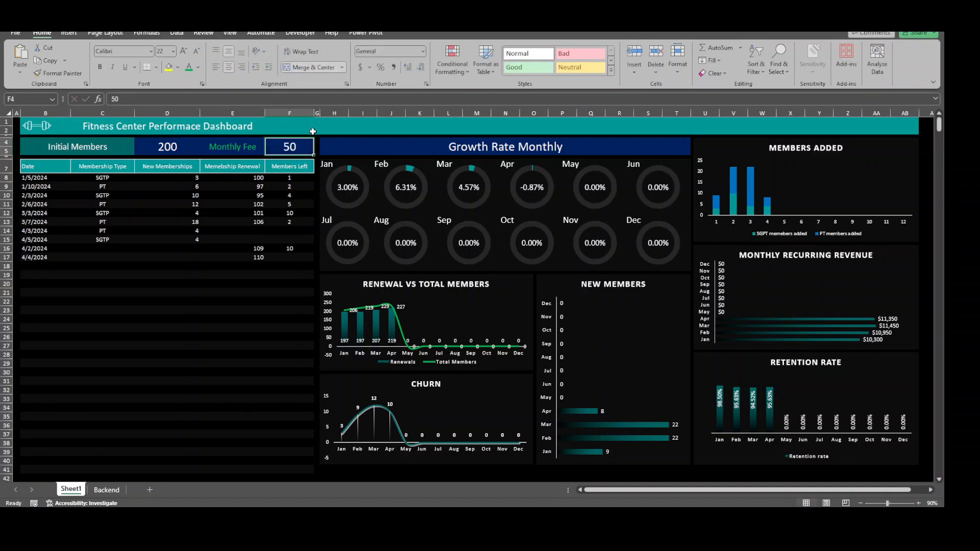
Color the monthly fee value in F4 yellow
{"action": "left_click", "coordinate": [198, 67]}
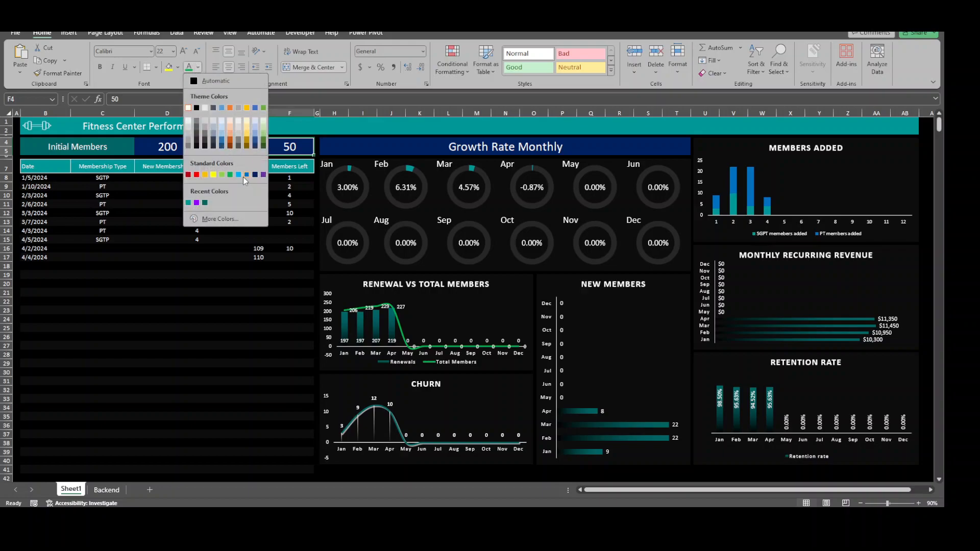
{"action": "left_click", "coordinate": [213, 176]}
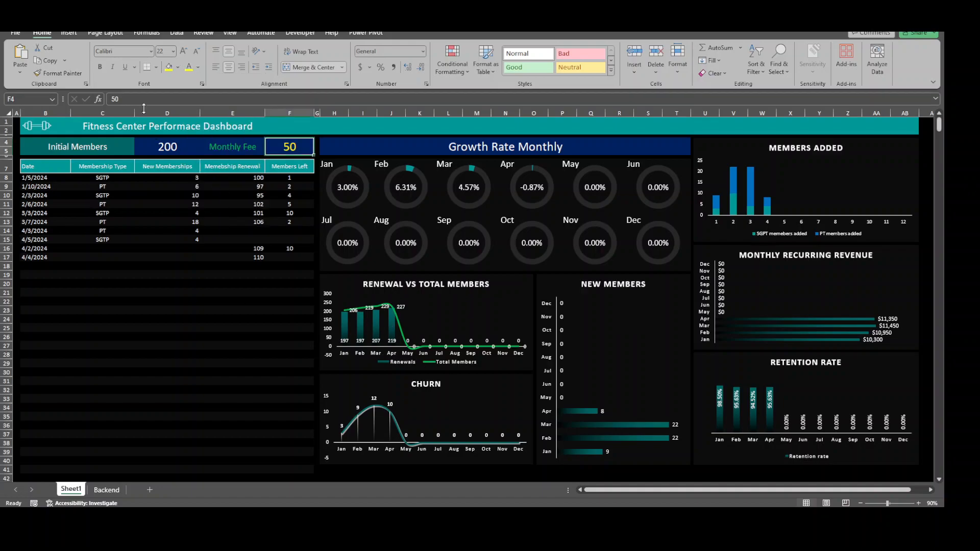
{"action": "left_click", "coordinate": [100, 67]}
{"action": "left_click", "coordinate": [567, 469]}
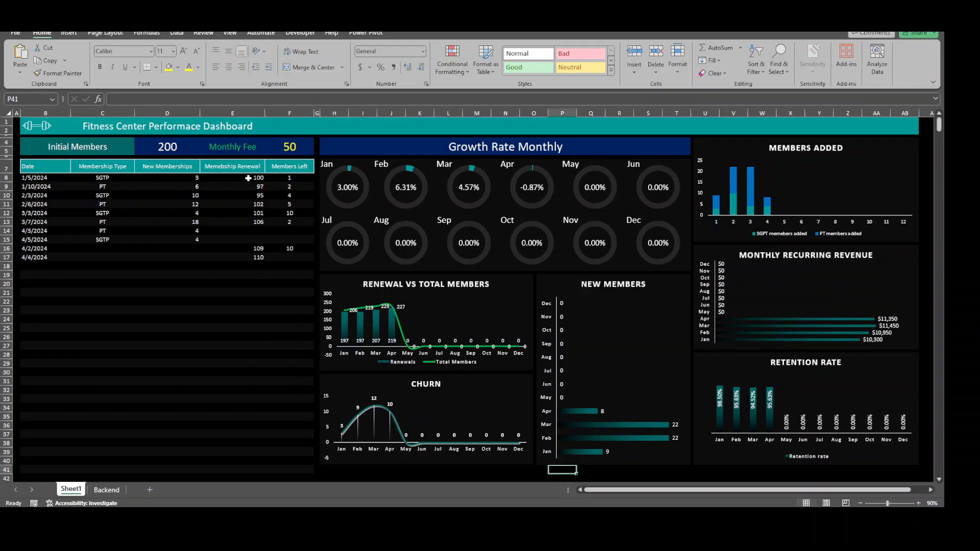
Link the Initial Members value in G6 of the Backend sheet to cell D4 of Sheet1
{"action": "left_click", "coordinate": [162, 147]}
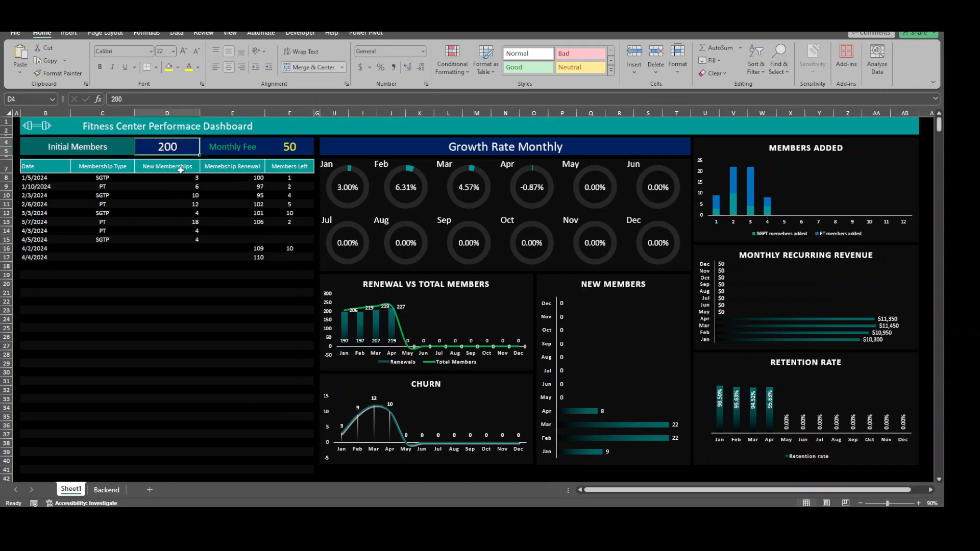
{"action": "left_click", "coordinate": [106, 490]}
{"action": "left_click", "coordinate": [218, 144]}
{"action": "type", "text": "="}
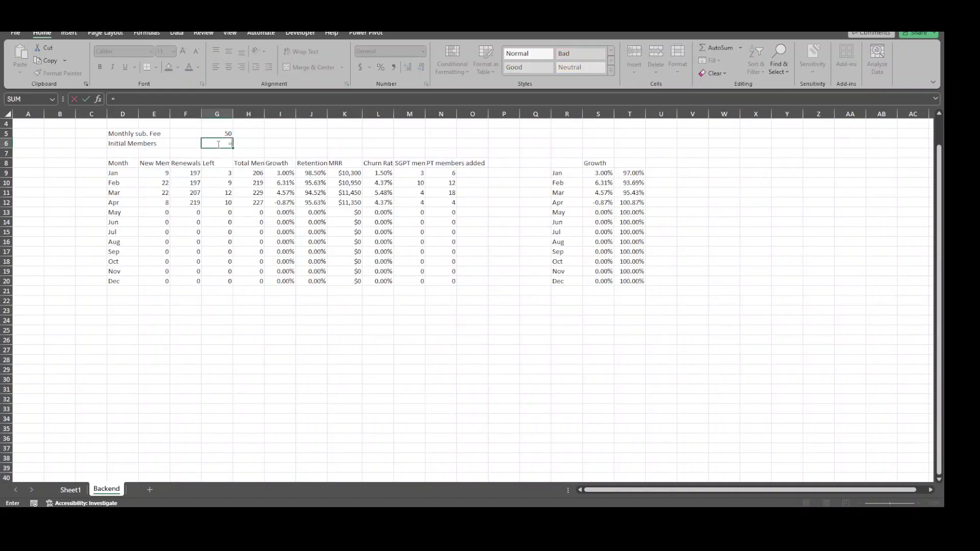
{"action": "left_click", "coordinate": [71, 490]}
{"action": "left_click", "coordinate": [182, 143]}
{"action": "key", "text": "Return"}
Link the Monthly sub. Fee value in G5 of the Backend sheet to Sheet1!F4 and return to the dashboard
{"action": "left_click", "coordinate": [217, 134]}
{"action": "type", "text": "="}
{"action": "left_click", "coordinate": [71, 490]}
{"action": "left_click", "coordinate": [290, 148]}
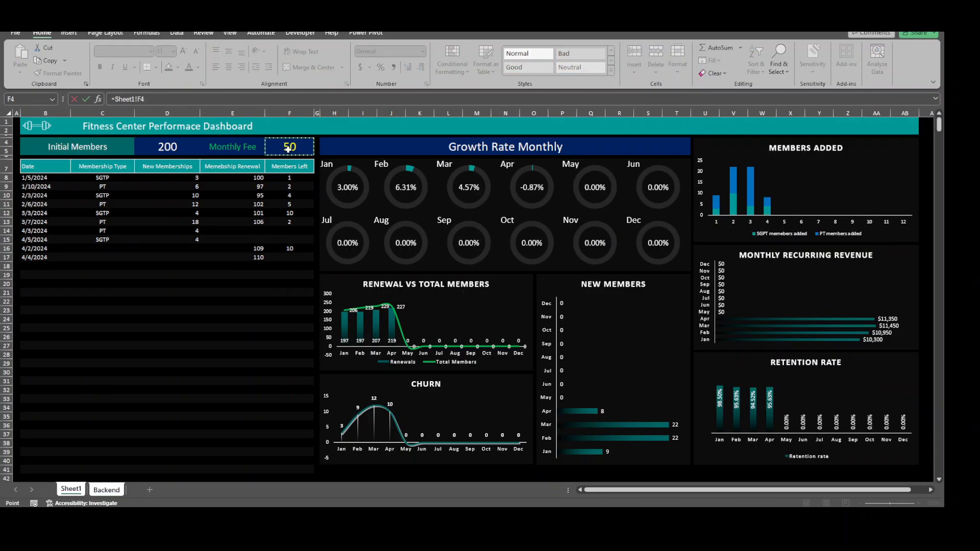
{"action": "key", "text": "Return"}
{"action": "left_click", "coordinate": [77, 491]}
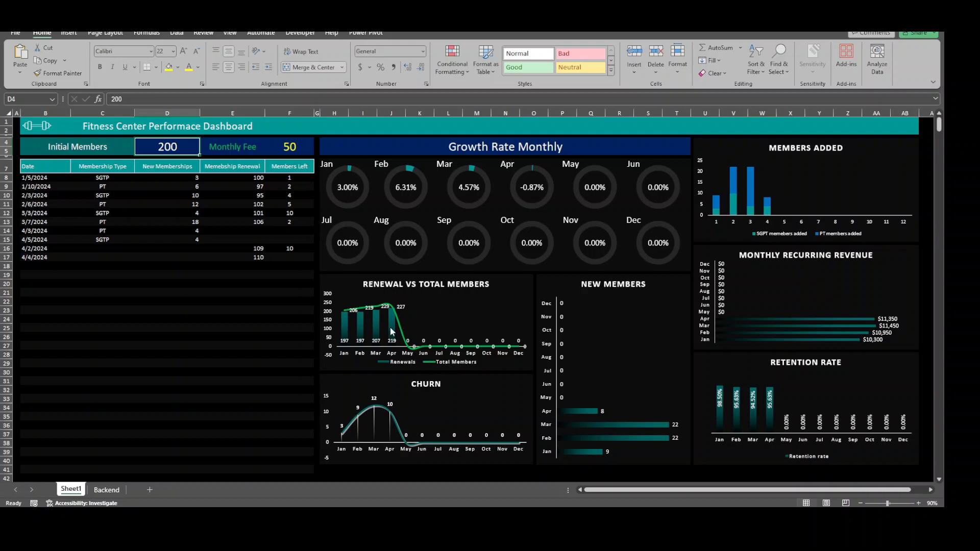
Test the dashboard by setting the monthly fee in F4 to 100, and set it back to 50
{"action": "mouse_move", "coordinate": [346, 321]}
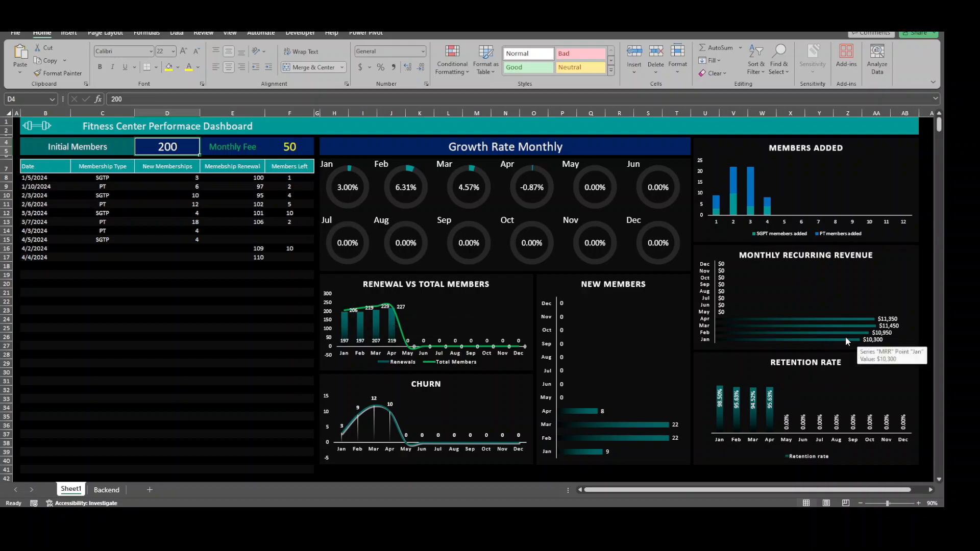
{"action": "left_click", "coordinate": [304, 146]}
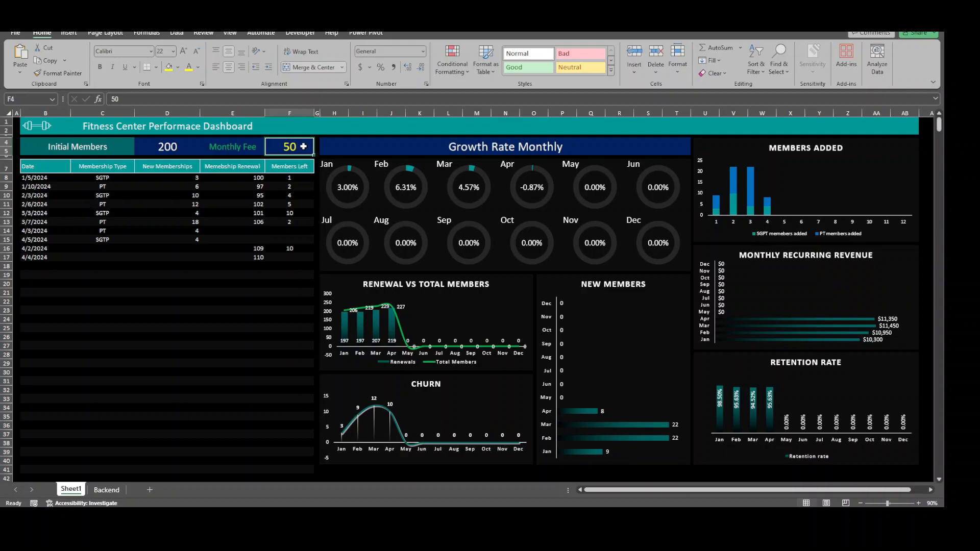
{"action": "type", "text": "100"}
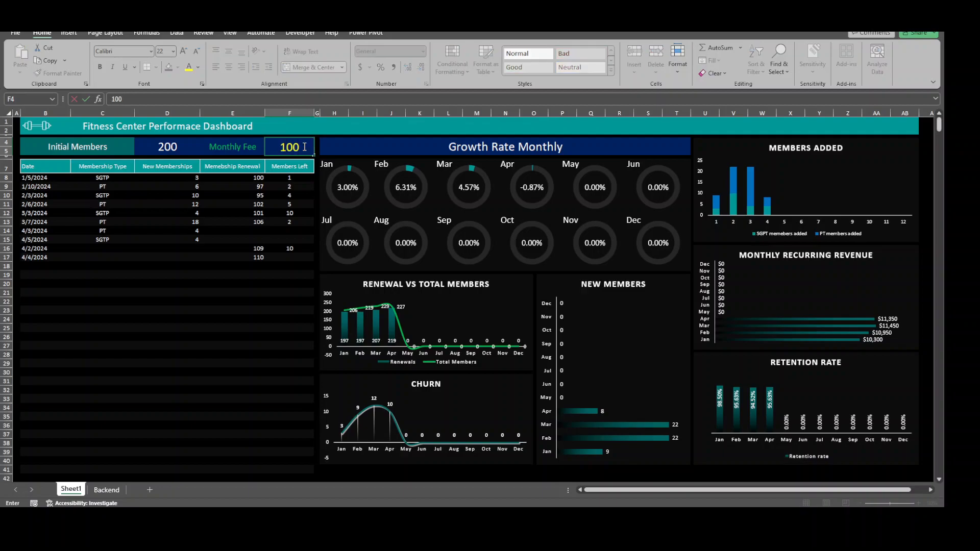
{"action": "key", "text": "Return"}
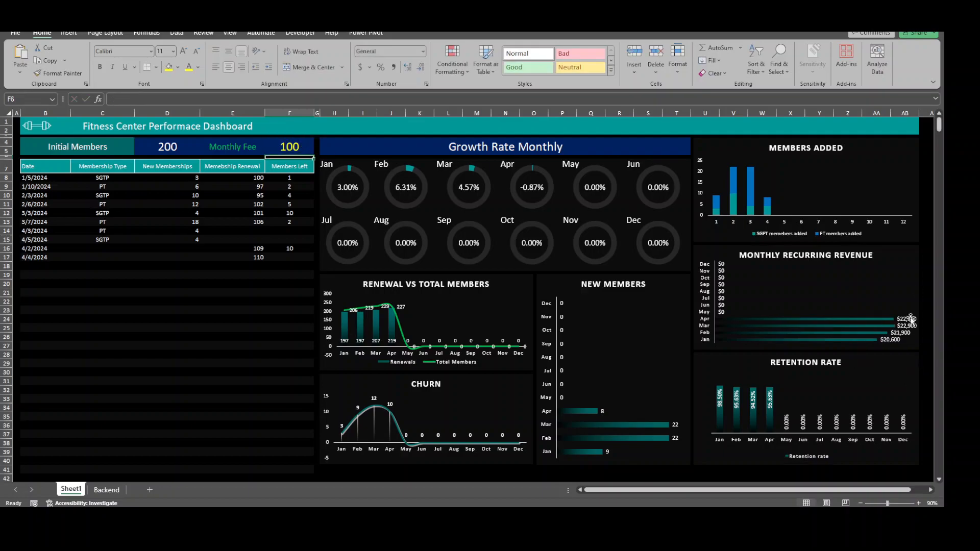
{"action": "left_click", "coordinate": [293, 146]}
{"action": "type", "text": "50"}
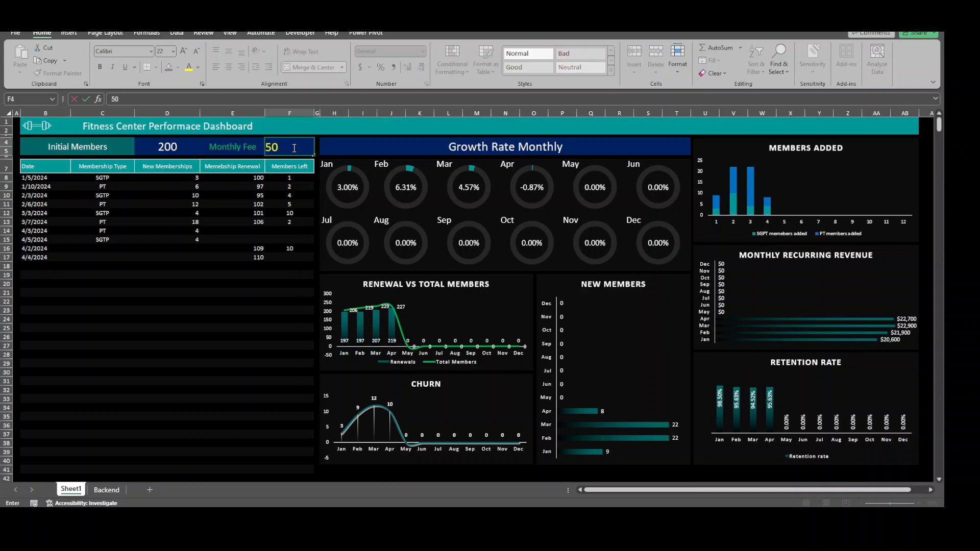
{"action": "key", "text": "Return"}
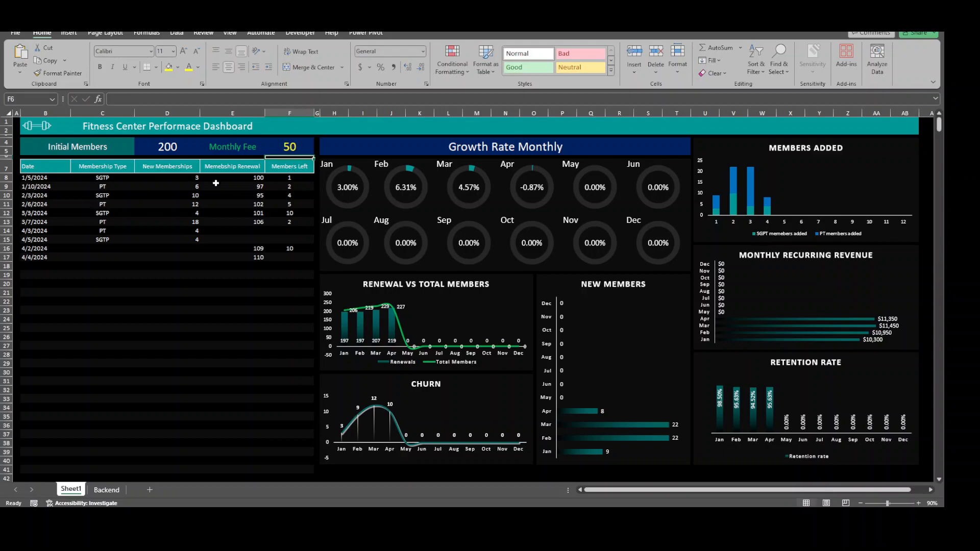
Narrow the plot area of the Monthly Recurring Revenue chart and place its data labels at Inside End
{"action": "left_click", "coordinate": [895, 294]}
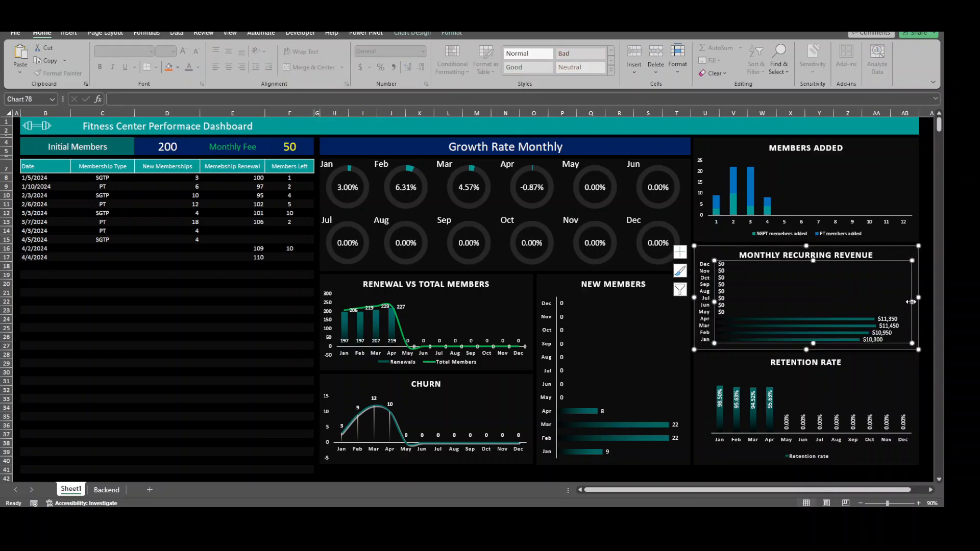
{"action": "left_click_drag", "start_coordinate": [910, 302], "coordinate": [899, 302]}
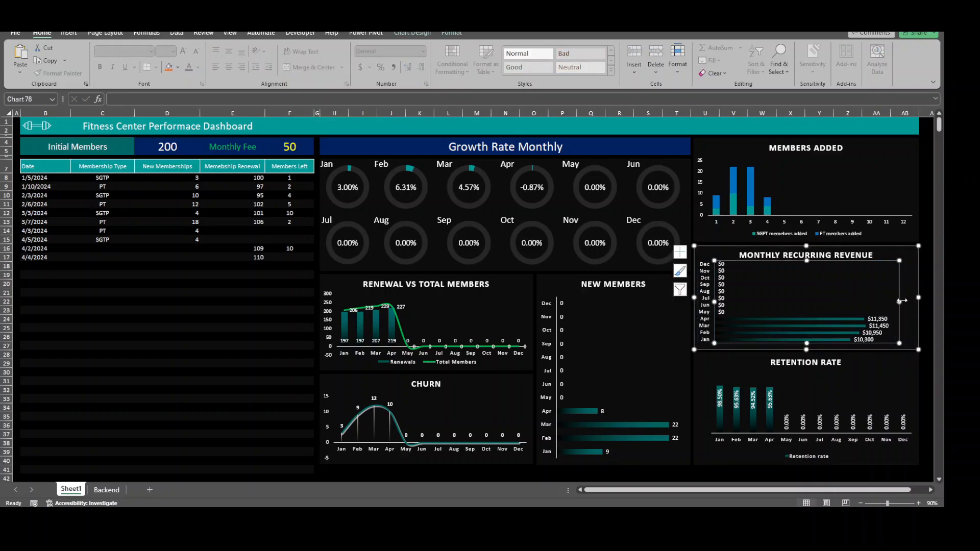
{"action": "left_click", "coordinate": [680, 252]}
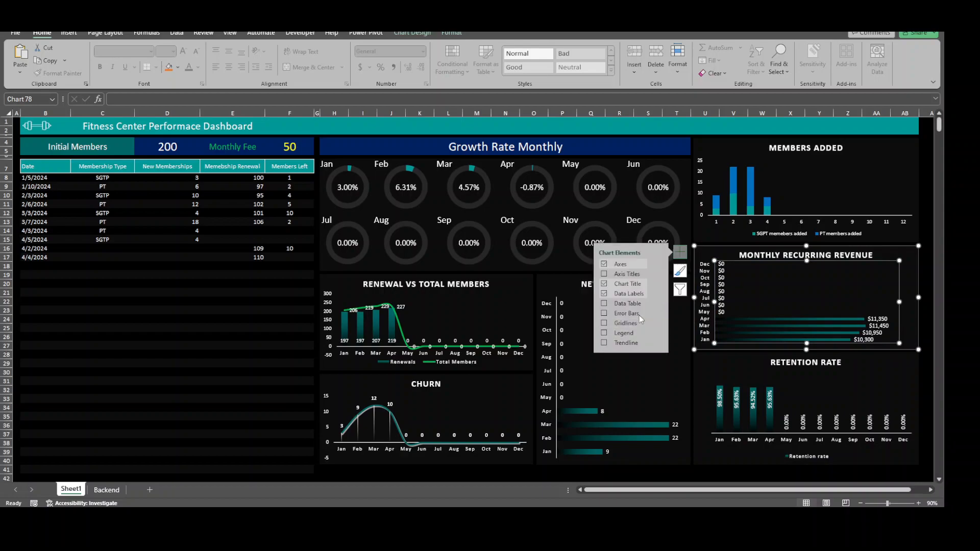
{"action": "left_click", "coordinate": [660, 293]}
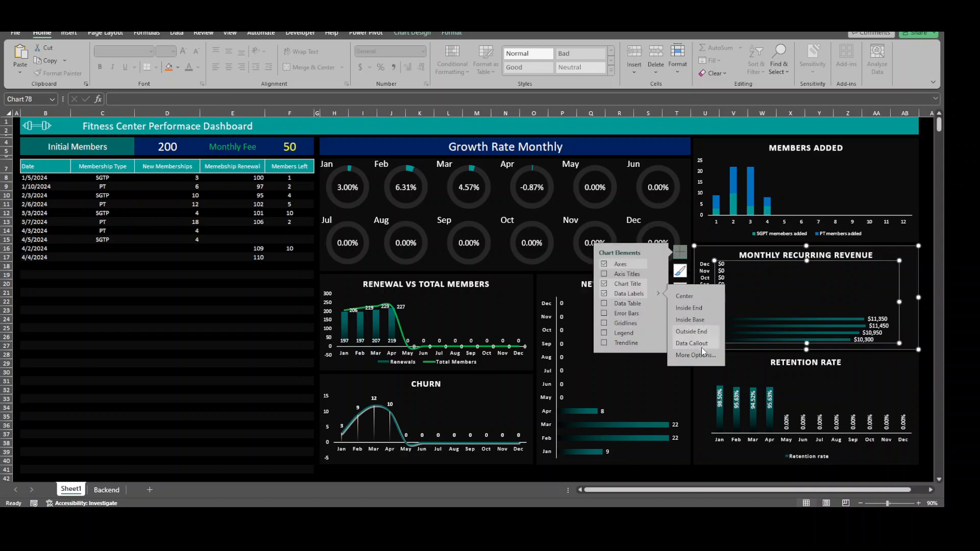
{"action": "left_click", "coordinate": [694, 308]}
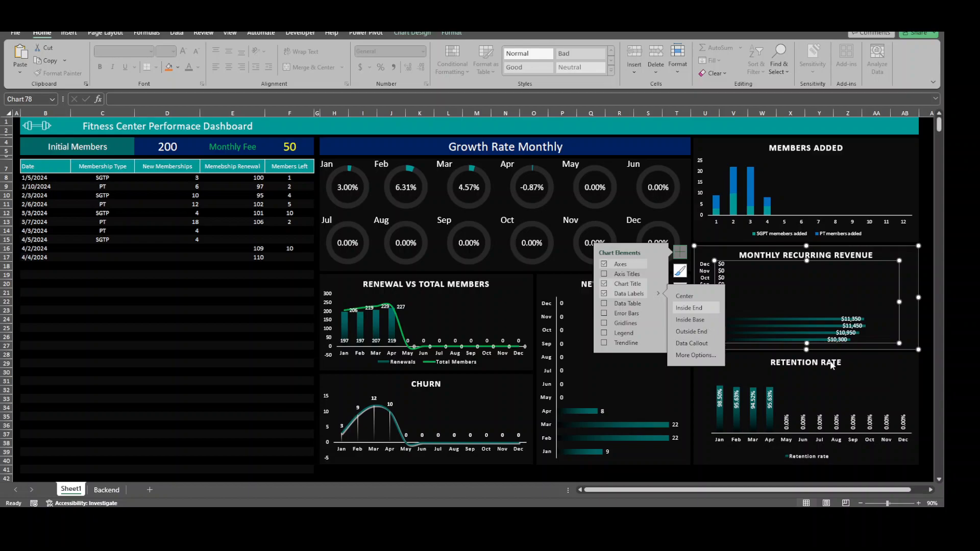
{"action": "left_click", "coordinate": [927, 380]}
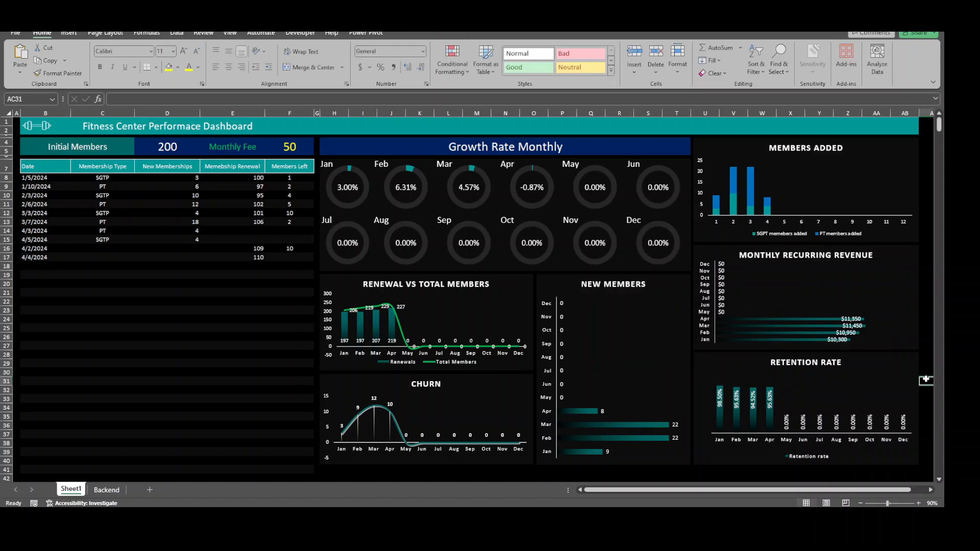
Shorten the Retention Rate chart from its upper edge and extend the Monthly Recurring Revenue chart down to meet it
{"action": "left_click", "coordinate": [846, 380]}
{"action": "left_click_drag", "start_coordinate": [806, 361], "coordinate": [811, 371]}
{"action": "left_click", "coordinate": [788, 348]}
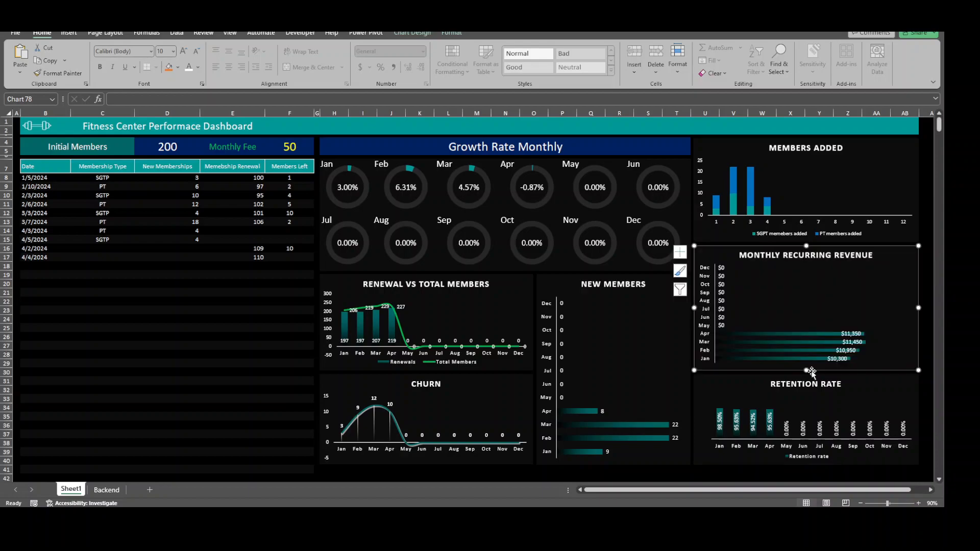
{"action": "left_click", "coordinate": [777, 300]}
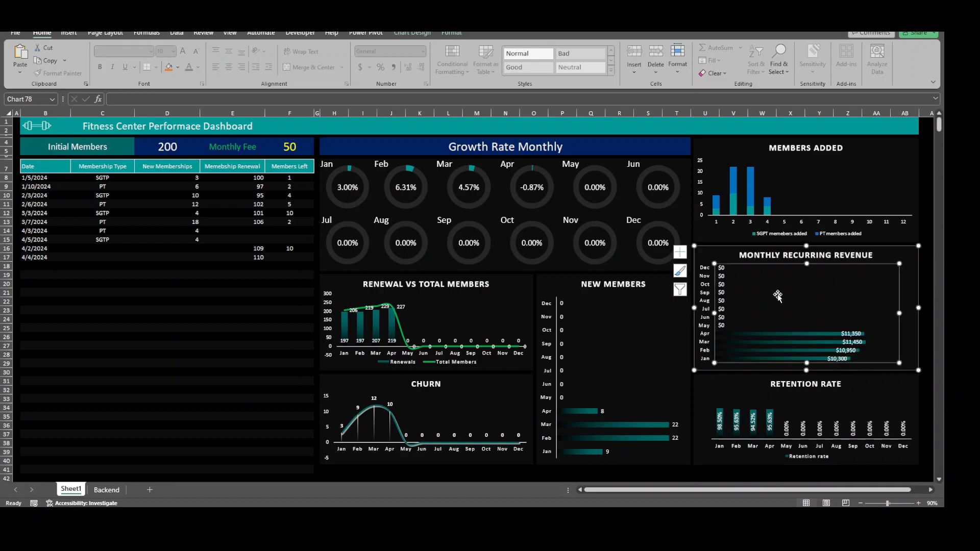
{"action": "left_click", "coordinate": [679, 470]}
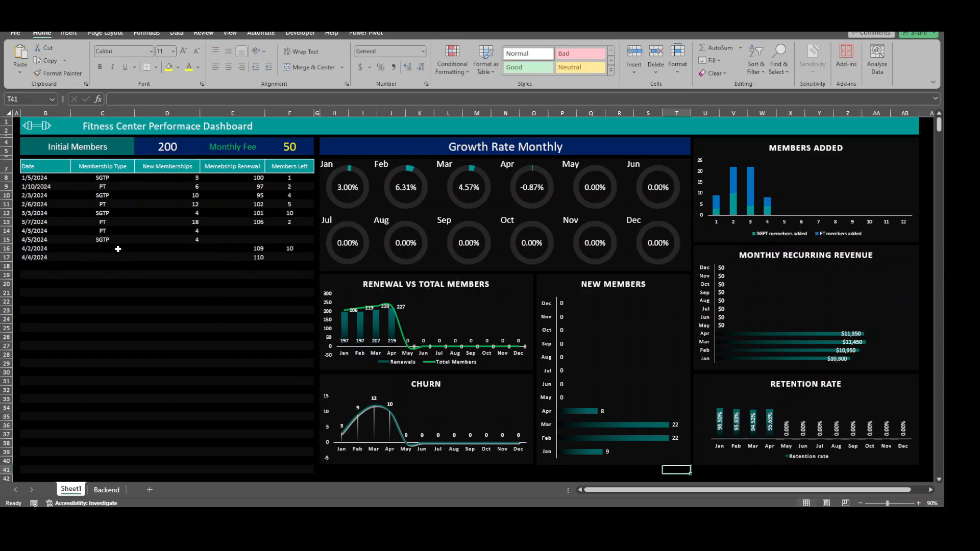
Clear the membership log range B8:F33 to test the charts without data, and undo the deletion
{"action": "left_click", "coordinate": [170, 284]}
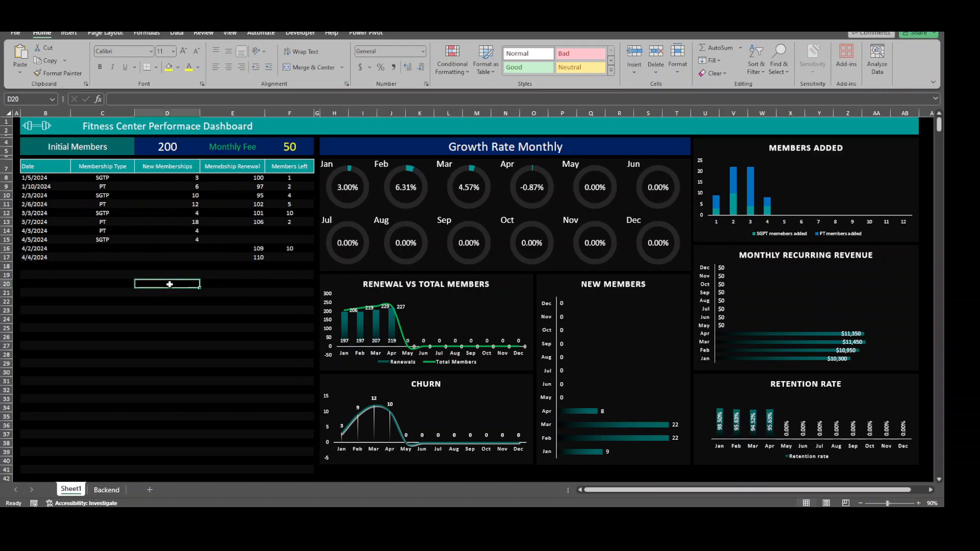
{"action": "left_click", "coordinate": [137, 328]}
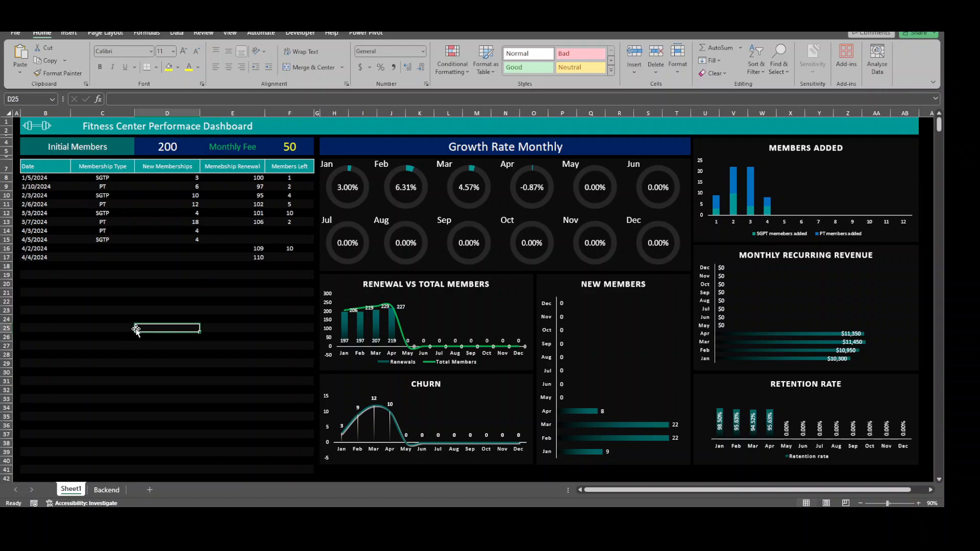
{"action": "left_click_drag", "start_coordinate": [43, 182], "coordinate": [276, 396]}
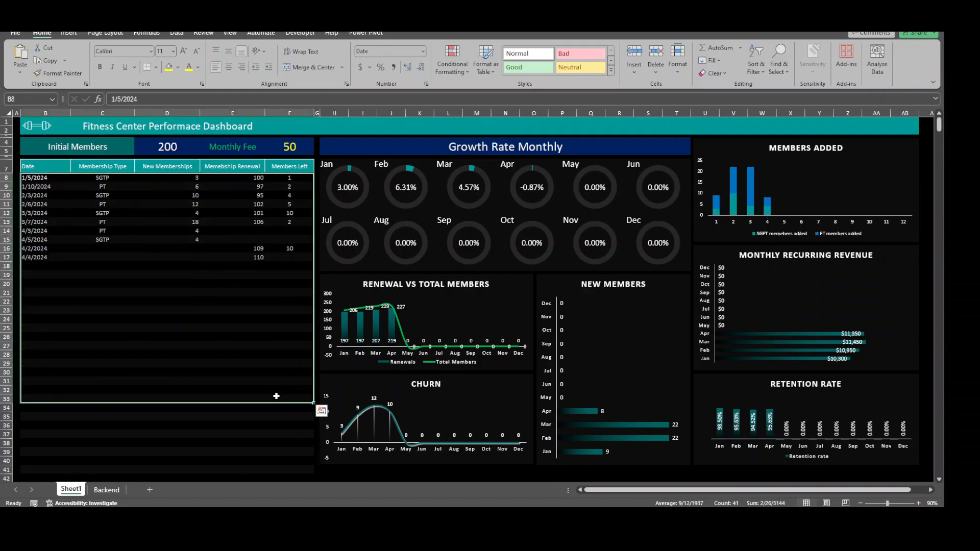
{"action": "key", "text": "Delete"}
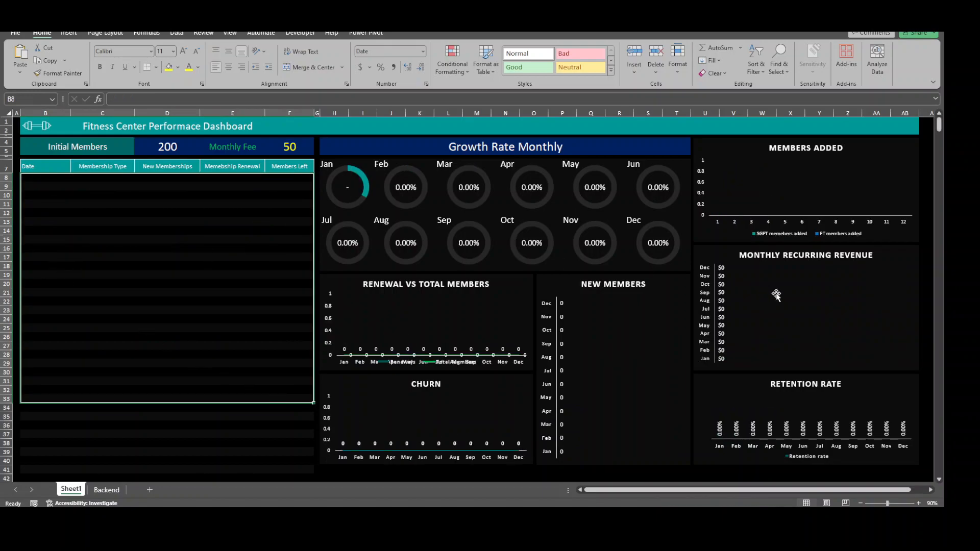
{"action": "key", "text": "ctrl+z"}
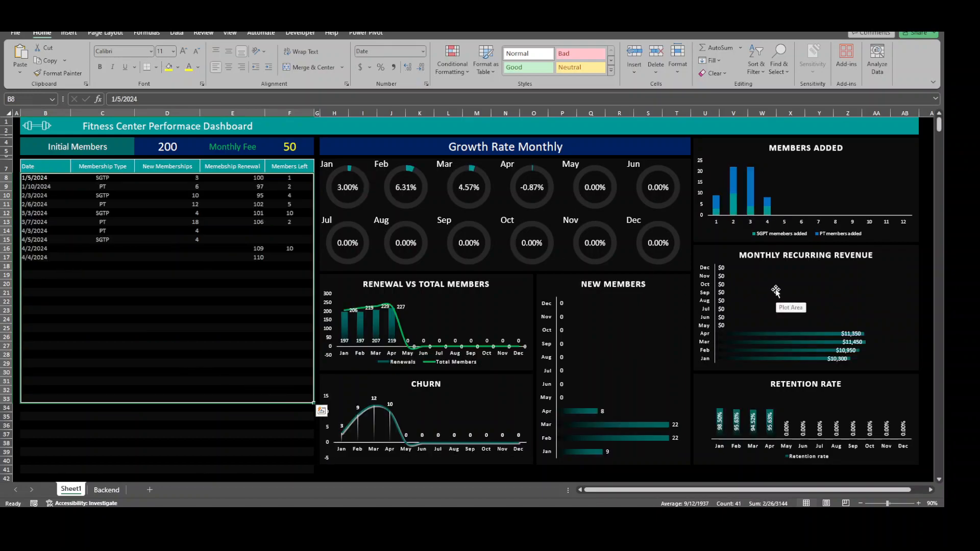
{"action": "left_click", "coordinate": [202, 335]}
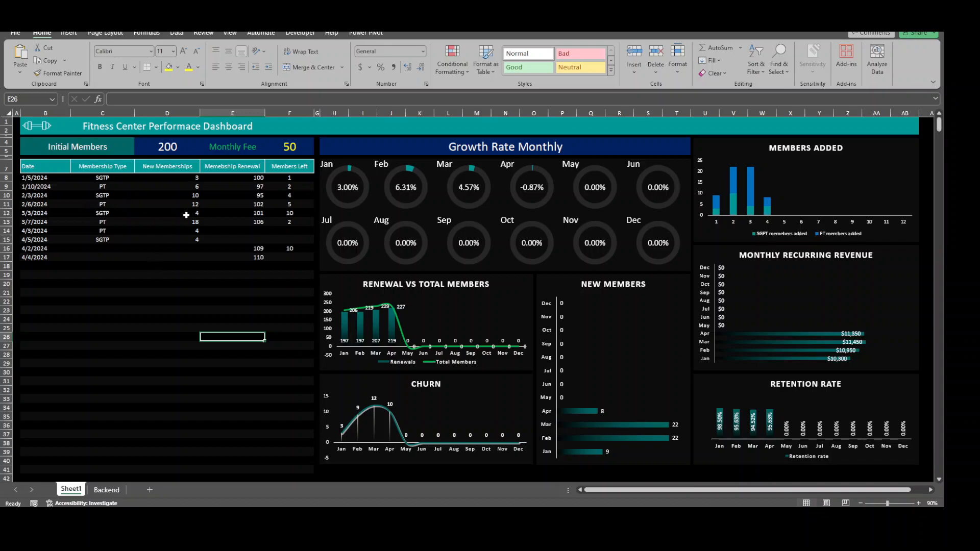
Review the New Memberships entries in the log and the monthly summary table's headings on the Backend sheet
{"action": "left_click", "coordinate": [166, 211]}
{"action": "left_click", "coordinate": [169, 232]}
{"action": "left_click", "coordinate": [174, 194]}
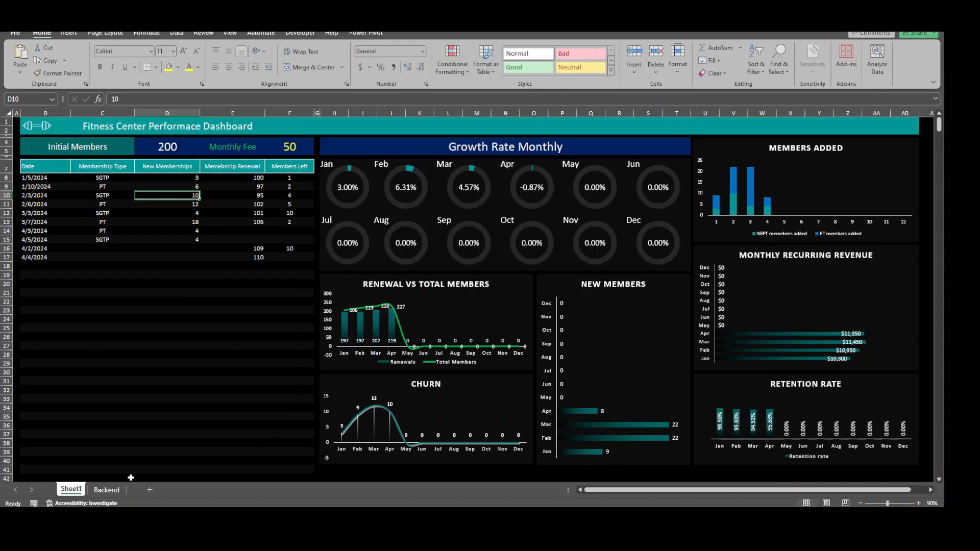
{"action": "left_click", "coordinate": [107, 489]}
{"action": "left_click", "coordinate": [159, 327]}
{"action": "left_click", "coordinate": [122, 163]}
{"action": "left_click", "coordinate": [136, 299]}
{"action": "left_click", "coordinate": [125, 201]}
{"action": "left_click", "coordinate": [154, 164]}
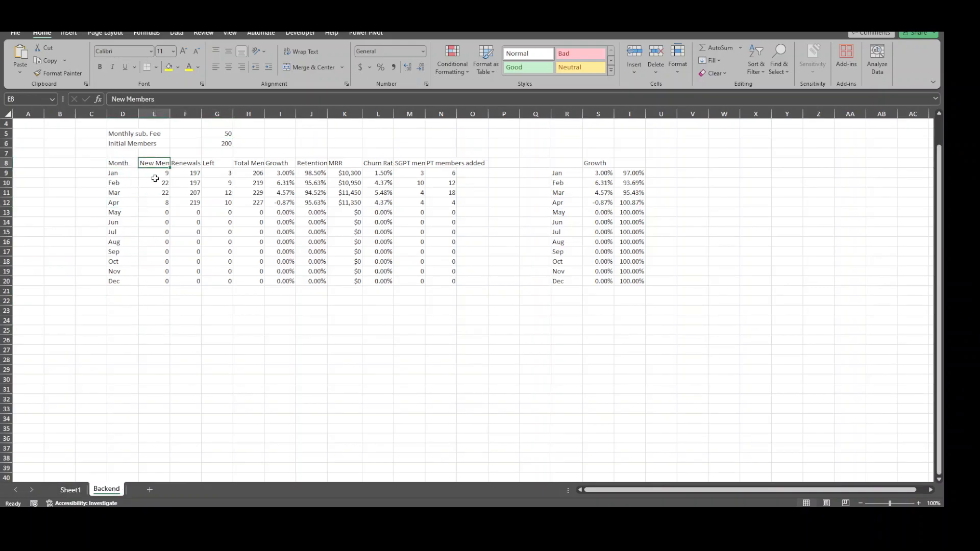
Examine the SUMIF formulas behind the January New Members and Left values
{"action": "left_click", "coordinate": [152, 173]}
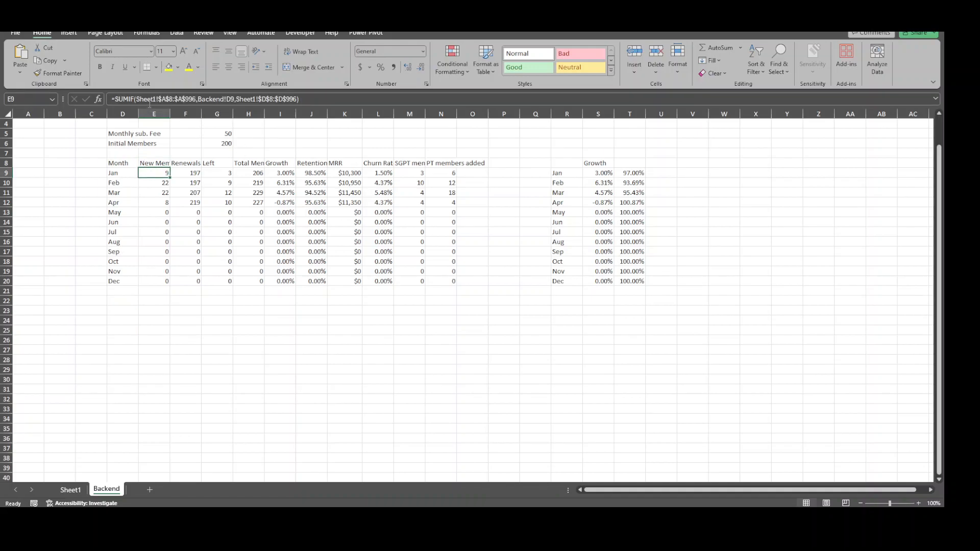
{"action": "left_click", "coordinate": [197, 99]}
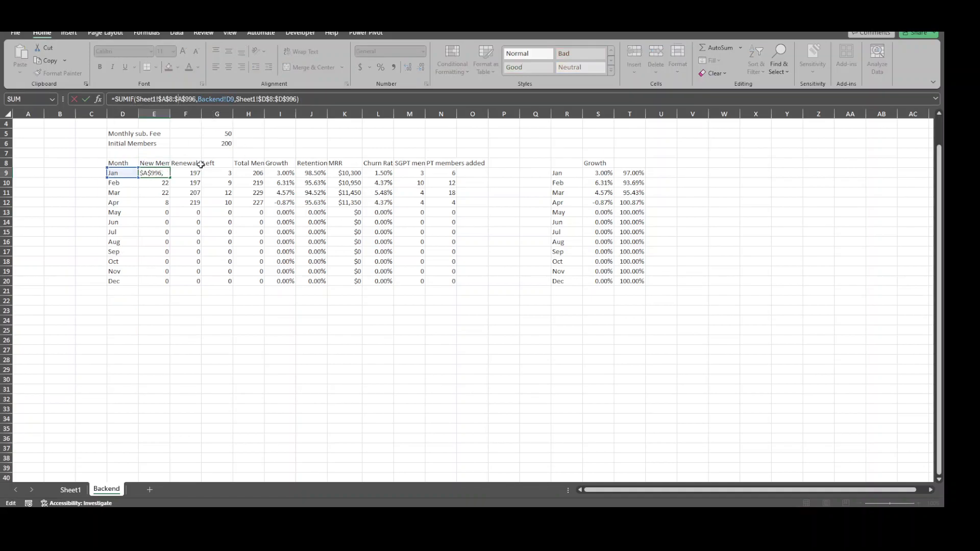
{"action": "key", "text": "Escape"}
{"action": "left_click", "coordinate": [218, 172]}
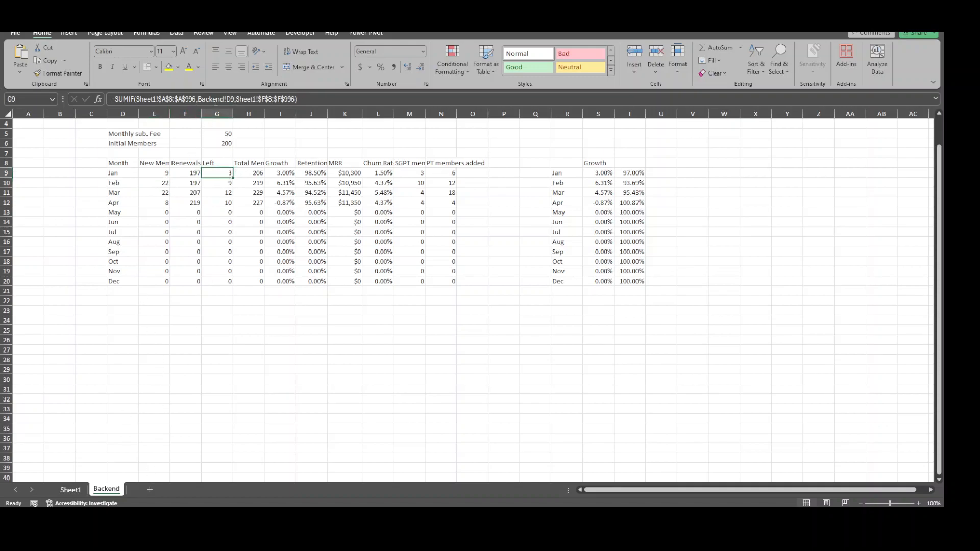
{"action": "left_click", "coordinate": [246, 172]}
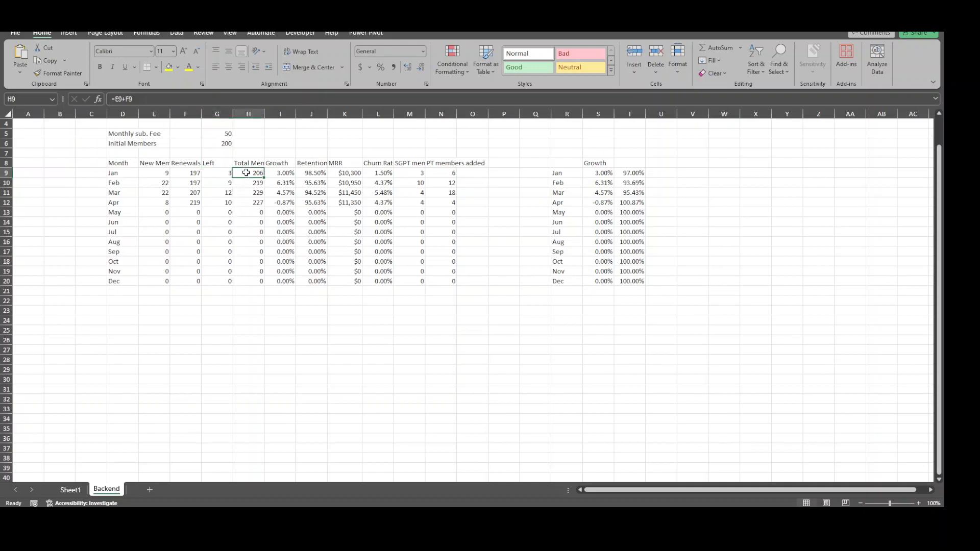
{"action": "left_click", "coordinate": [125, 99]}
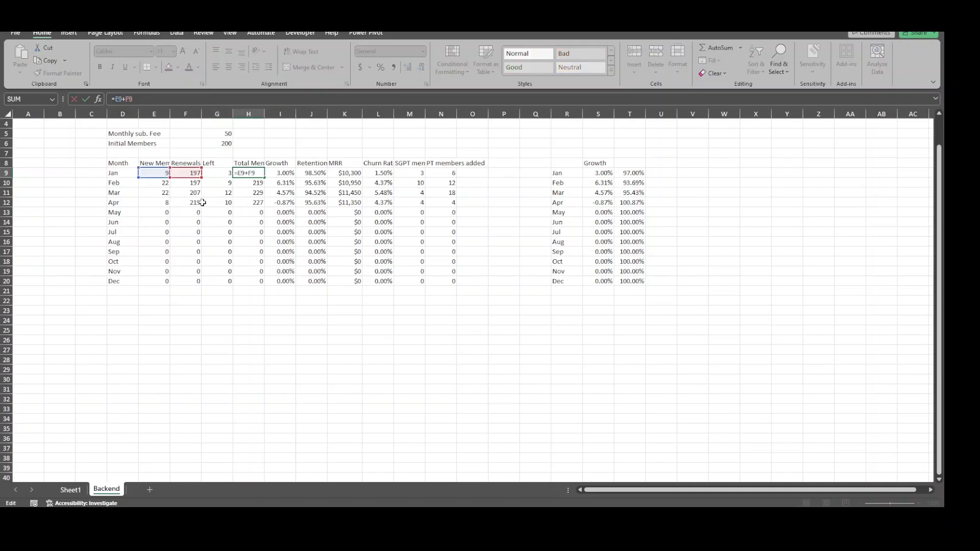
{"action": "type", "text": "I"}
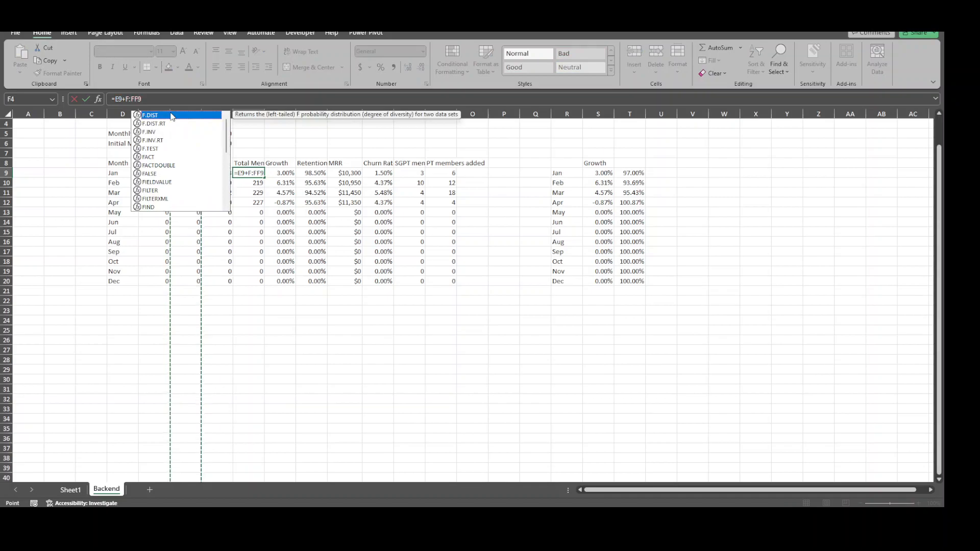
{"action": "left_click", "coordinate": [265, 375]}
{"action": "key", "text": "Return"}
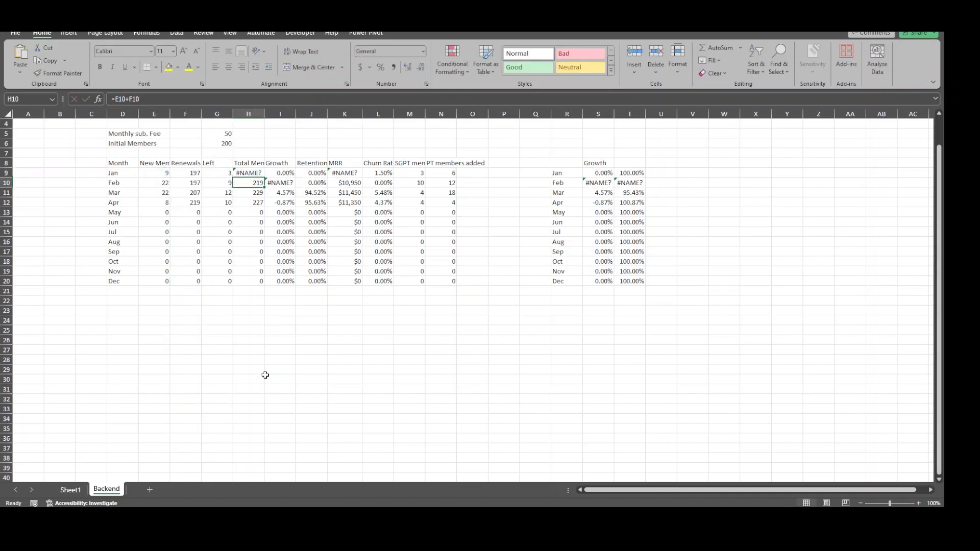
{"action": "key", "text": "ctrl+z"}
{"action": "left_click", "coordinate": [266, 375]}
Autofit the widths of columns D to O and widen the Left column a little further
{"action": "left_click_drag", "start_coordinate": [110, 113], "coordinate": [478, 142]}
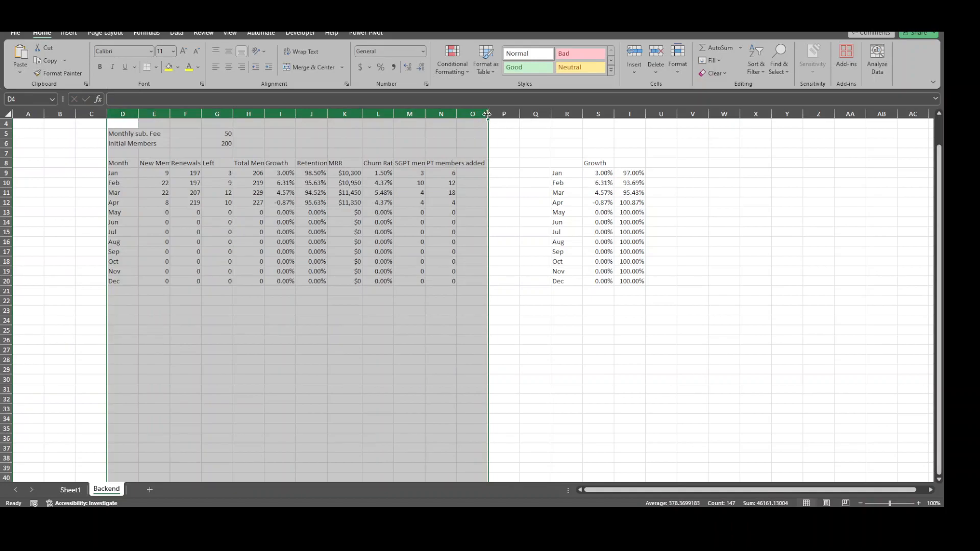
{"action": "double_click", "coordinate": [488, 114]}
{"action": "left_click", "coordinate": [595, 367]}
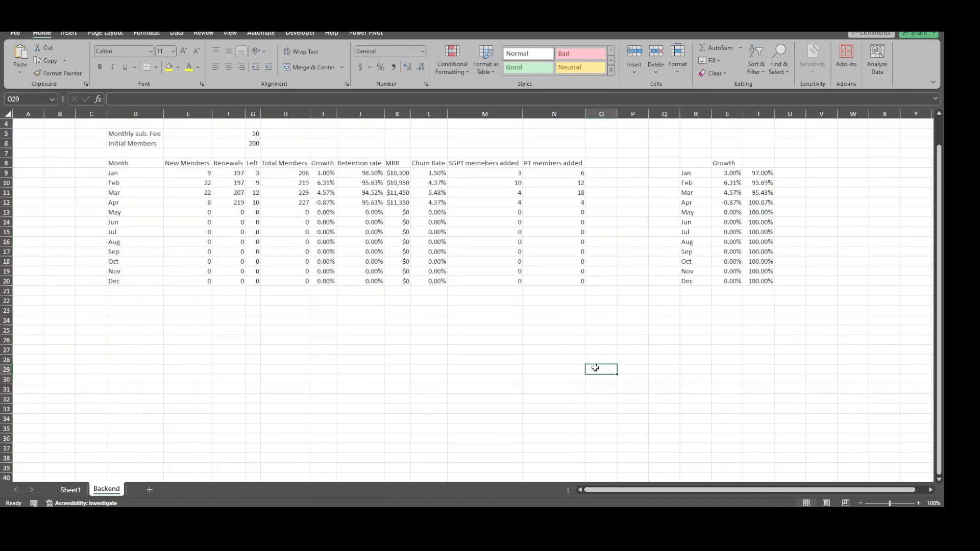
{"action": "left_click", "coordinate": [375, 353]}
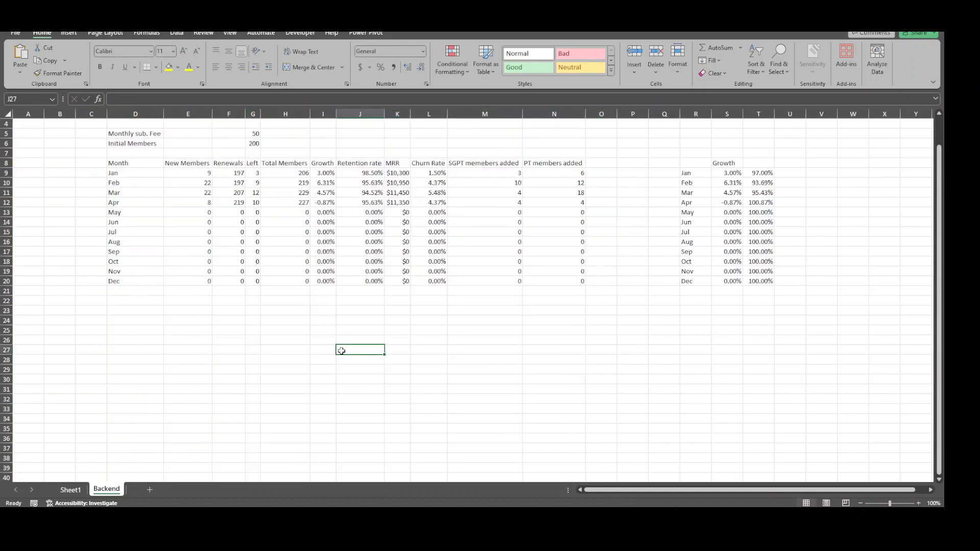
{"action": "left_click", "coordinate": [280, 174]}
{"action": "left_click_drag", "start_coordinate": [261, 114], "coordinate": [283, 113]}
{"action": "left_click", "coordinate": [260, 163]}
{"action": "left_click", "coordinate": [262, 173]}
Inspect which cells the January Total Members formula adds together
{"action": "left_click", "coordinate": [315, 174]}
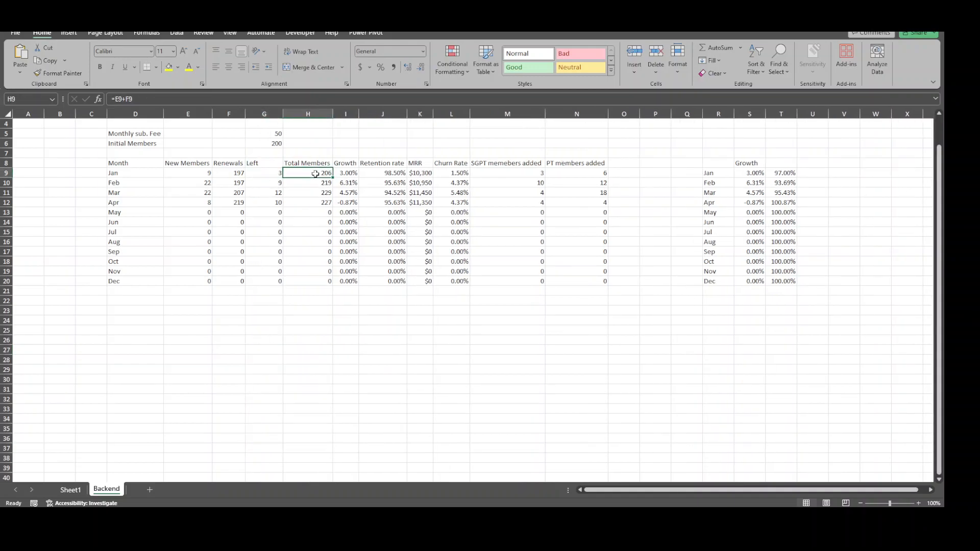
{"action": "left_click", "coordinate": [123, 98]}
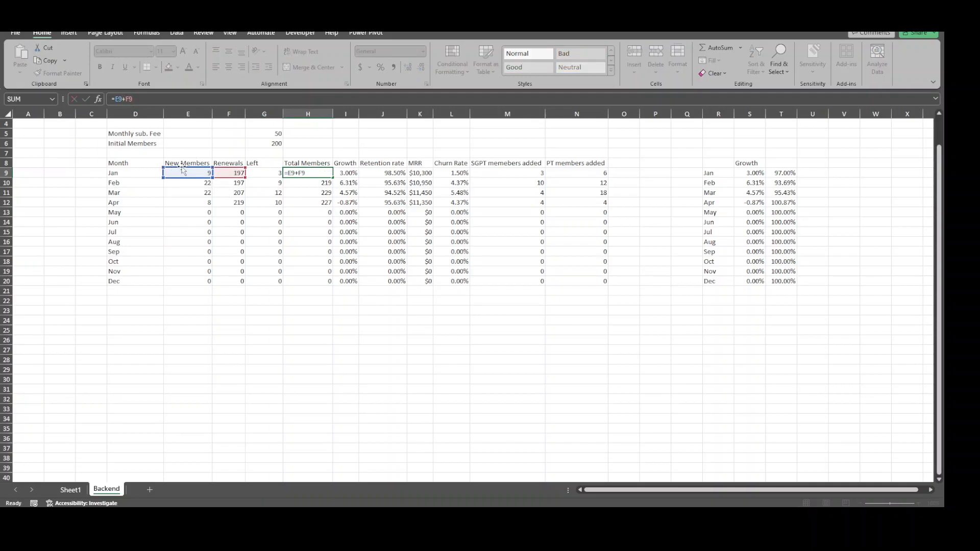
{"action": "key", "text": "Return"}
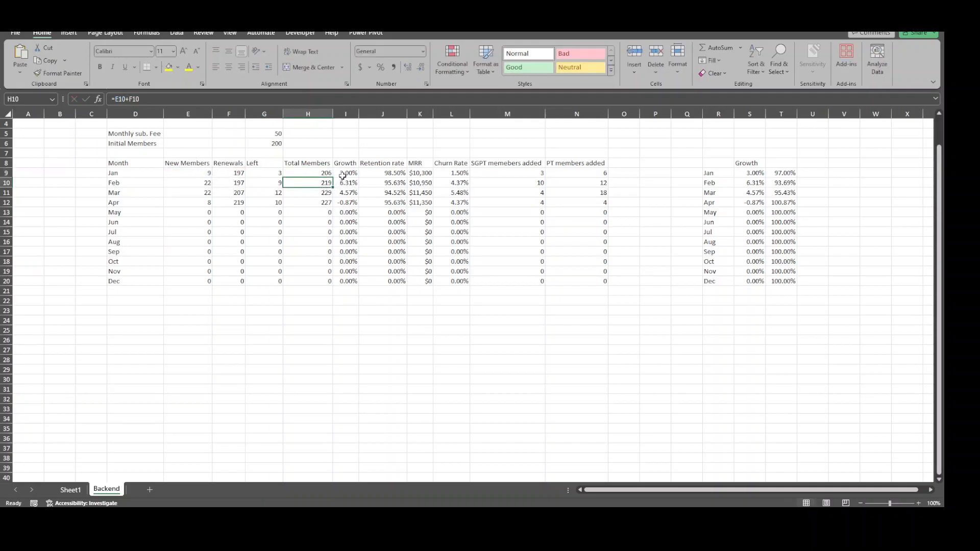
Compare the January and February Growth formulas and trace the cells each one refers to
{"action": "left_click", "coordinate": [346, 173]}
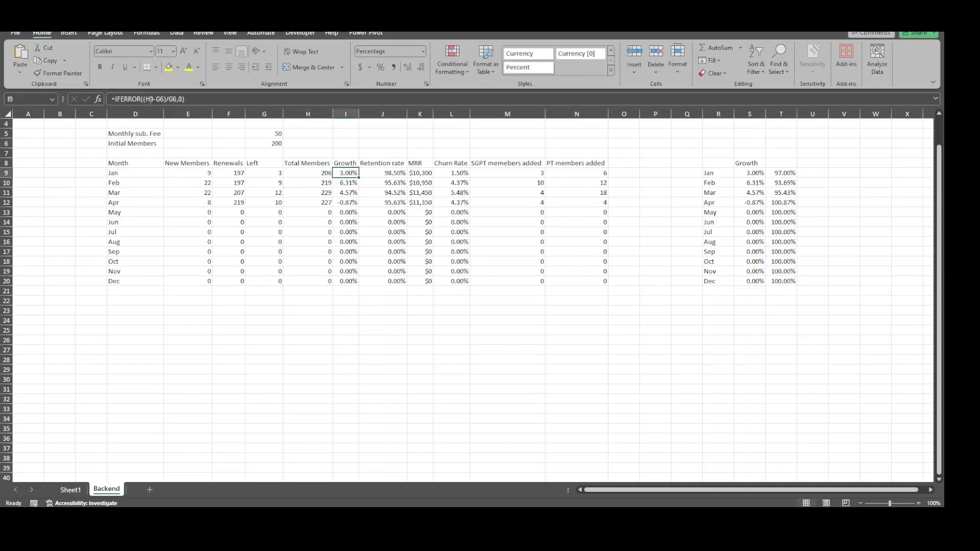
{"action": "left_click", "coordinate": [147, 100]}
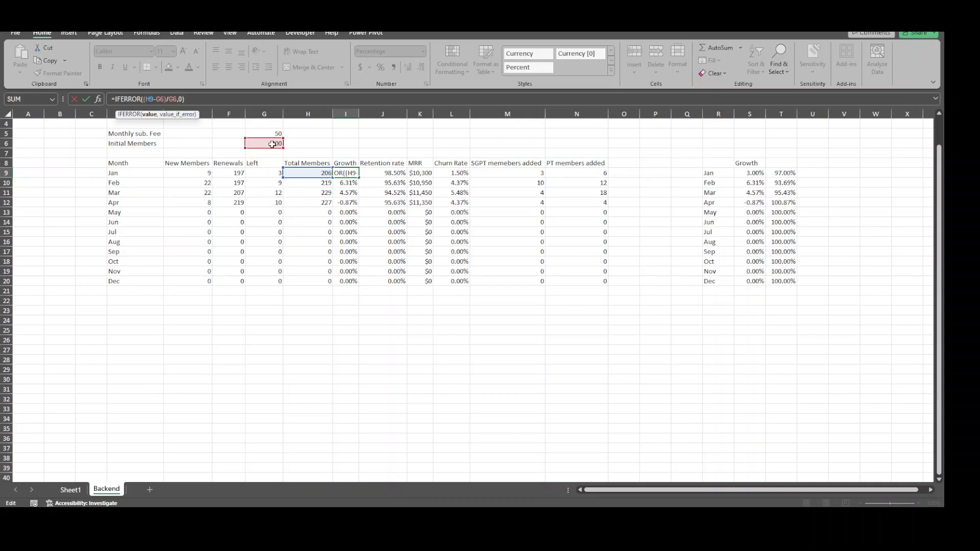
{"action": "key", "text": "Return"}
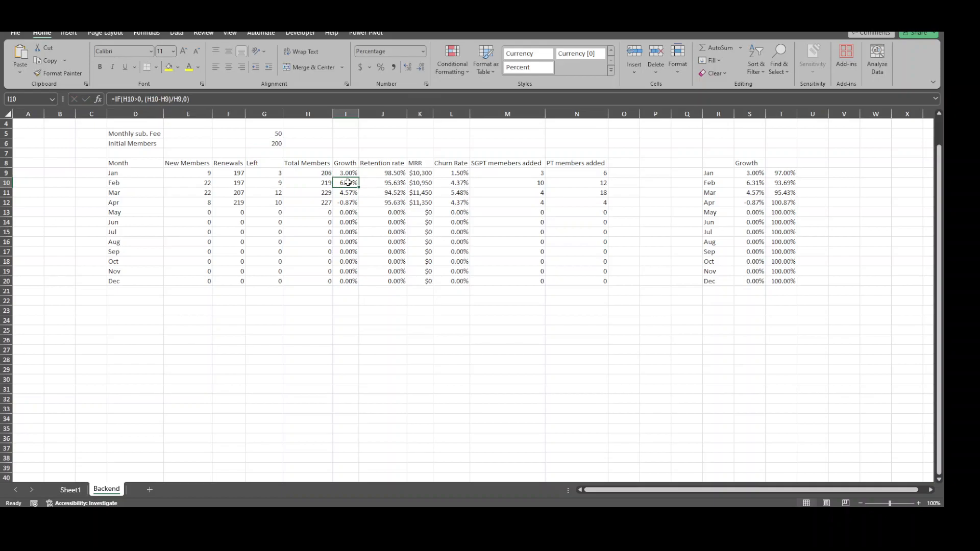
{"action": "key", "text": "F2"}
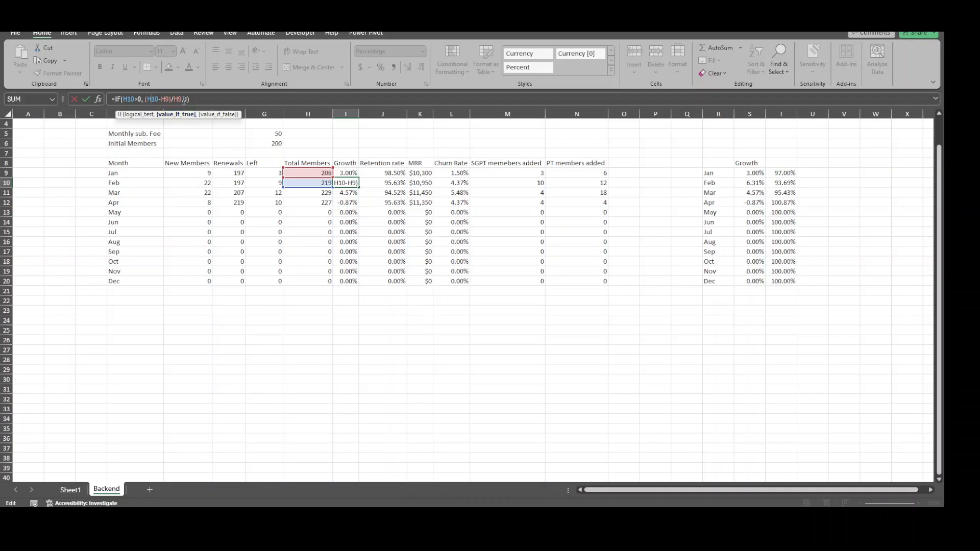
{"action": "type", "text": "0"}
{"action": "key", "text": "Return"}
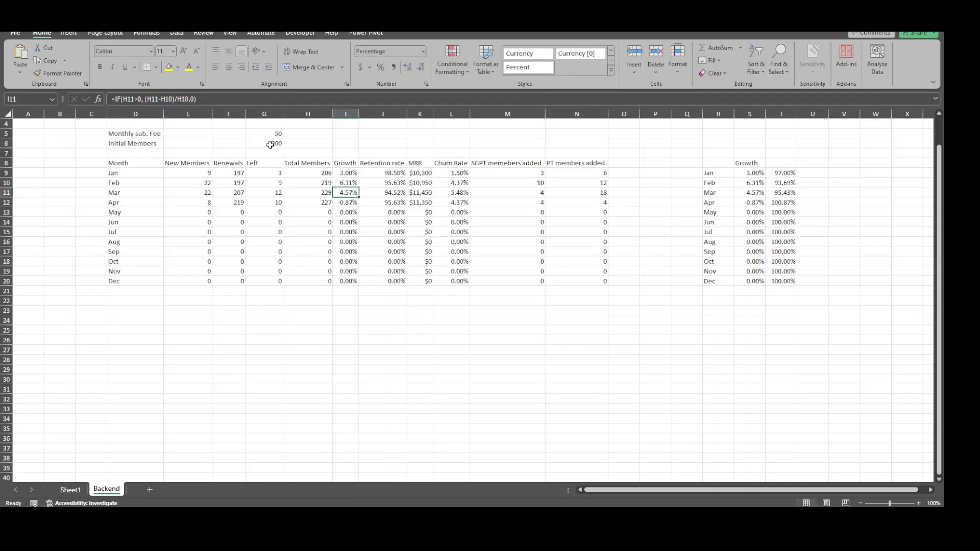
{"action": "left_click", "coordinate": [345, 175]}
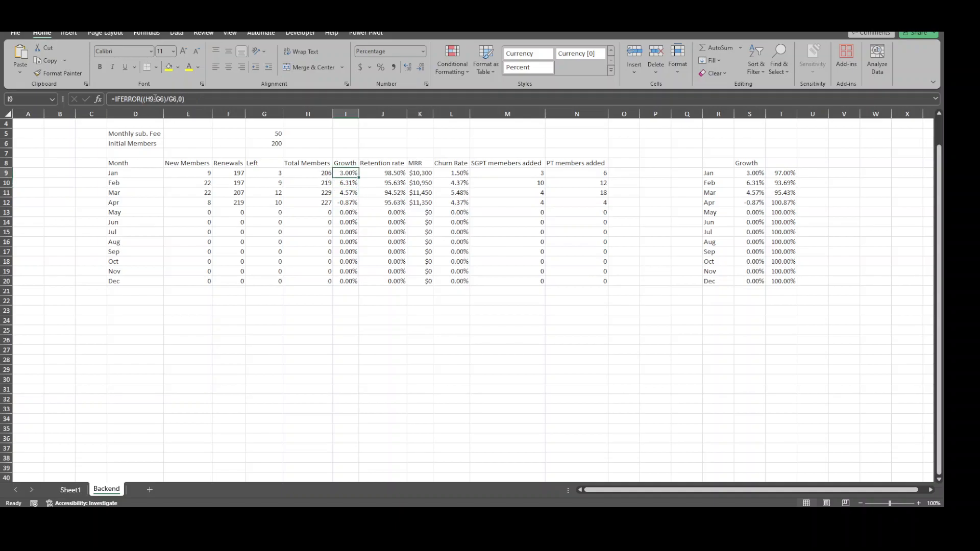
{"action": "left_click", "coordinate": [155, 99]}
{"action": "key", "text": "Return"}
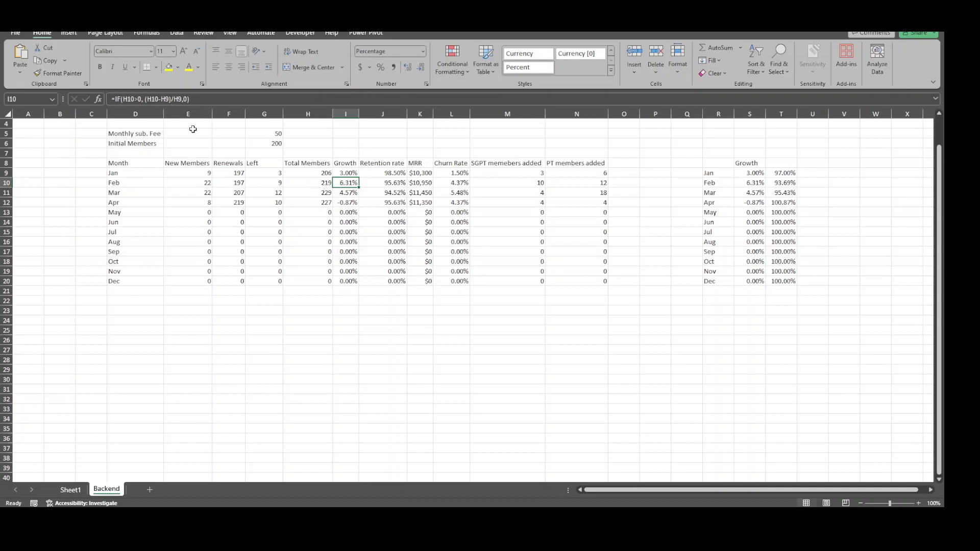
Inspect the February Retention rate formula and the cells it refers to
{"action": "left_click", "coordinate": [390, 180]}
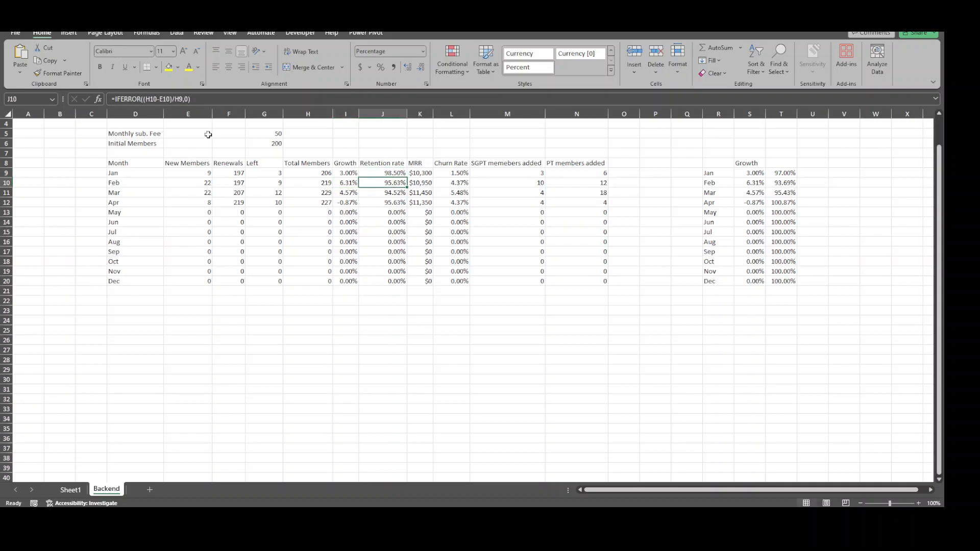
{"action": "left_click", "coordinate": [149, 100]}
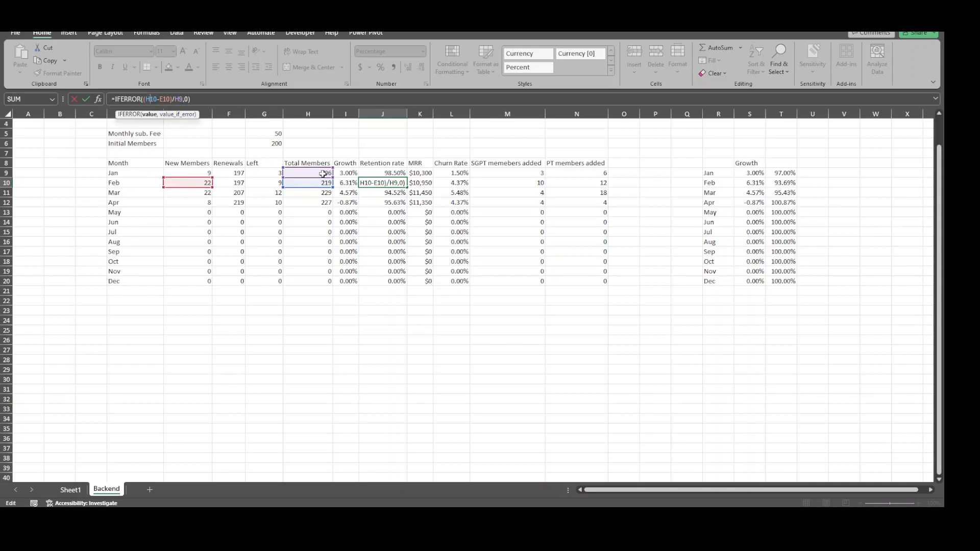
{"action": "key", "text": "Return"}
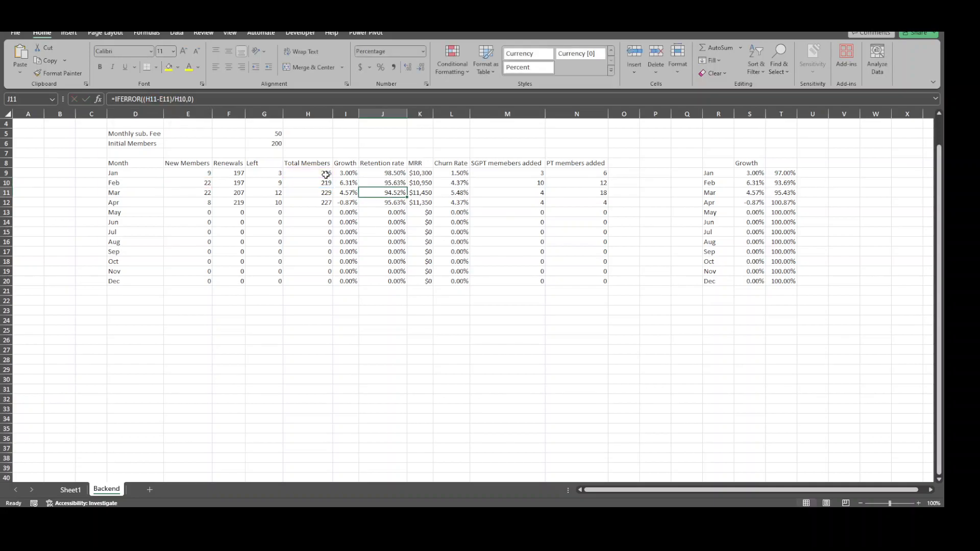
{"action": "left_click", "coordinate": [373, 184]}
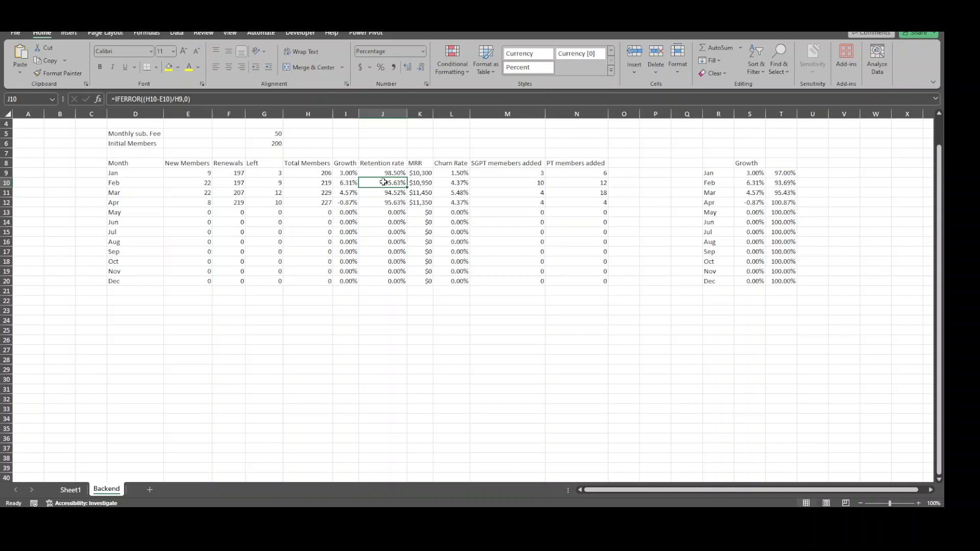
Check the MRR formulas for February and March and widen the MRR column slightly
{"action": "left_click", "coordinate": [430, 184]}
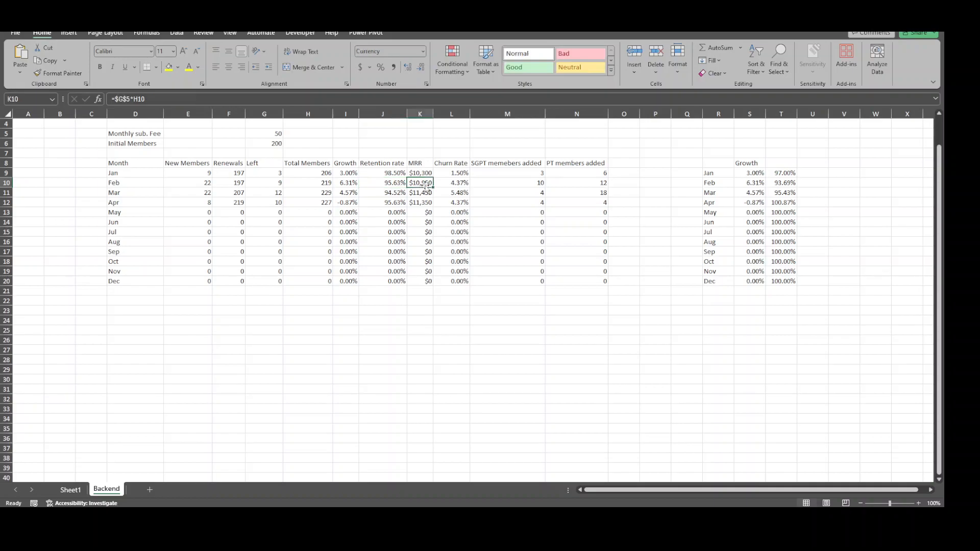
{"action": "left_click", "coordinate": [422, 196]}
{"action": "left_click_drag", "start_coordinate": [432, 108], "coordinate": [438, 108]}
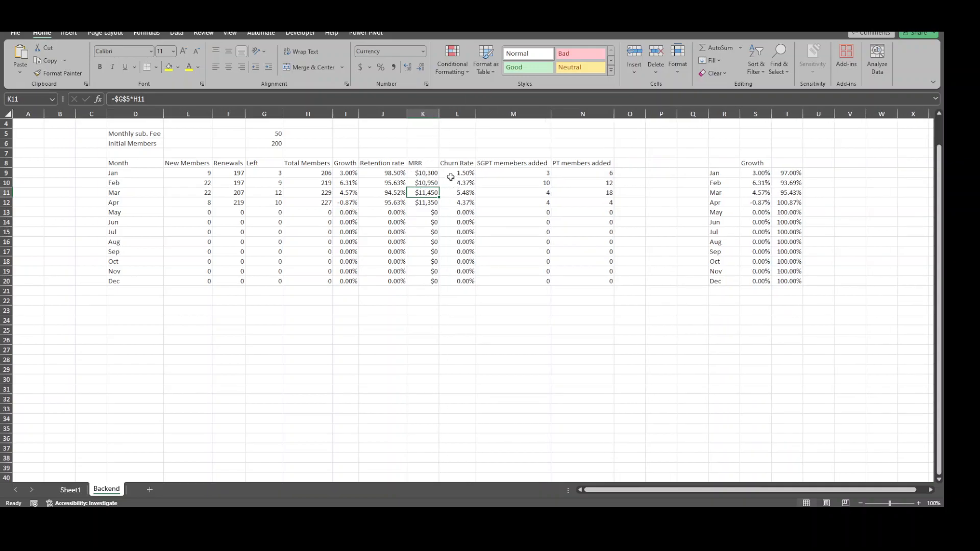
Inspect the January and February Churn Rate formulas and the cells they refer to
{"action": "left_click", "coordinate": [450, 175]}
{"action": "left_click", "coordinate": [160, 100]}
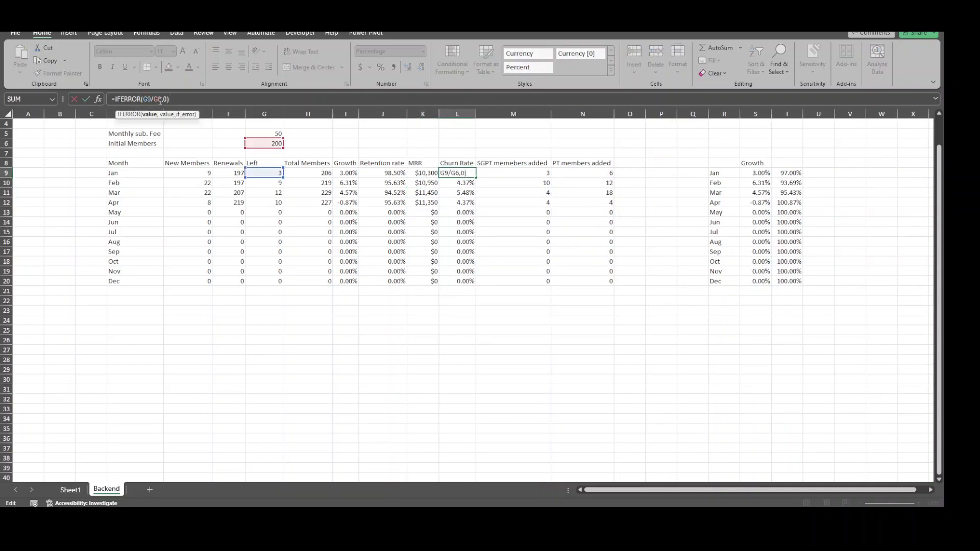
{"action": "key", "text": "Return"}
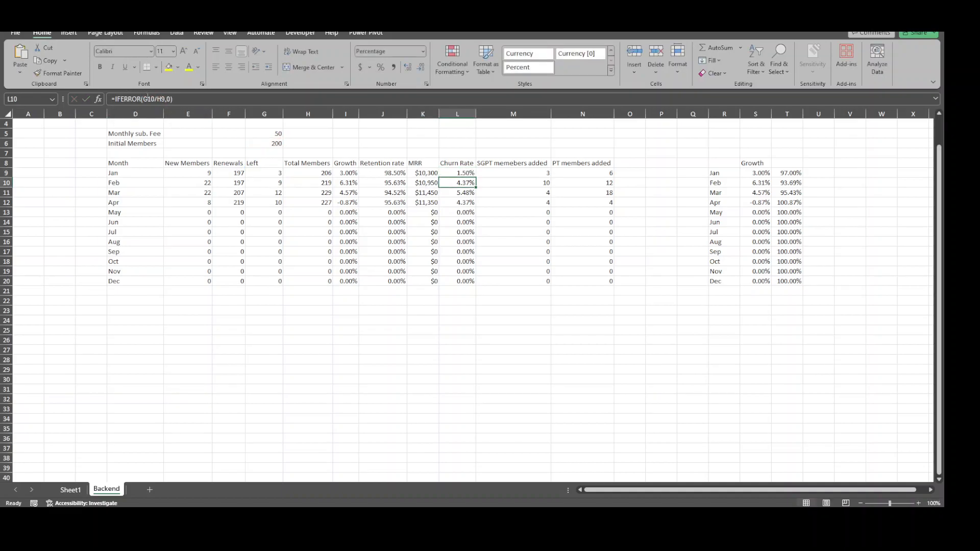
{"action": "left_click", "coordinate": [151, 100]}
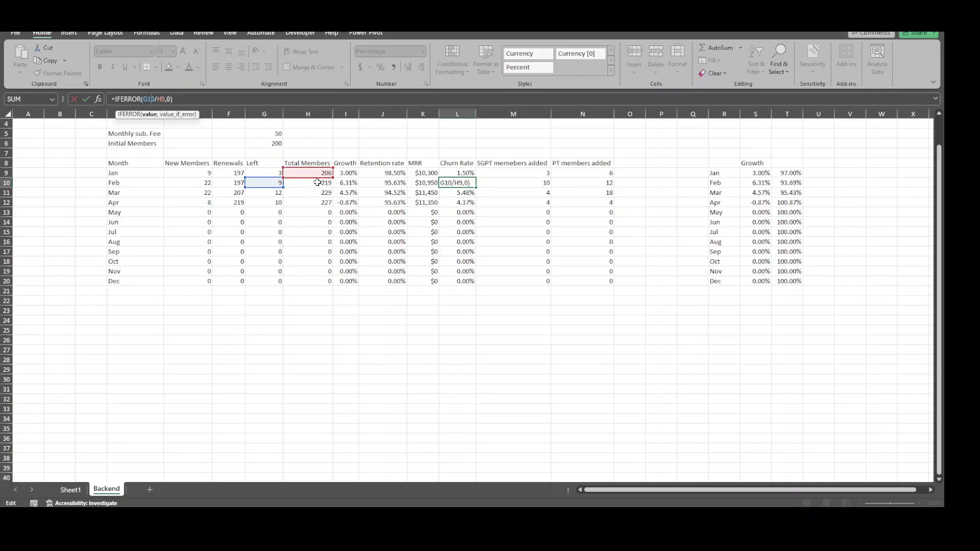
{"action": "left_click", "coordinate": [445, 194]}
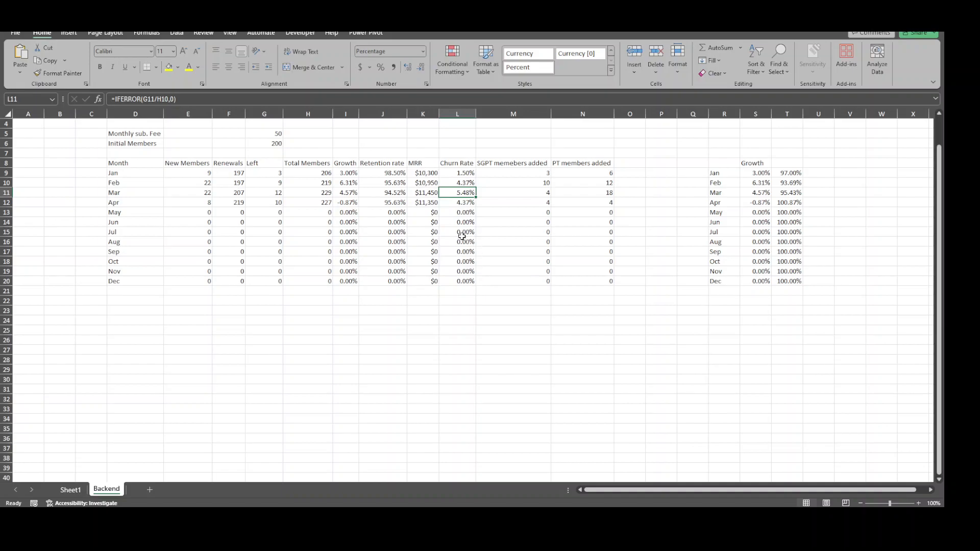
Examine the SUMIFS formulas behind the January SGPT and PT members added values
{"action": "left_click", "coordinate": [507, 174]}
{"action": "left_click", "coordinate": [502, 203]}
{"action": "left_click", "coordinate": [513, 173]}
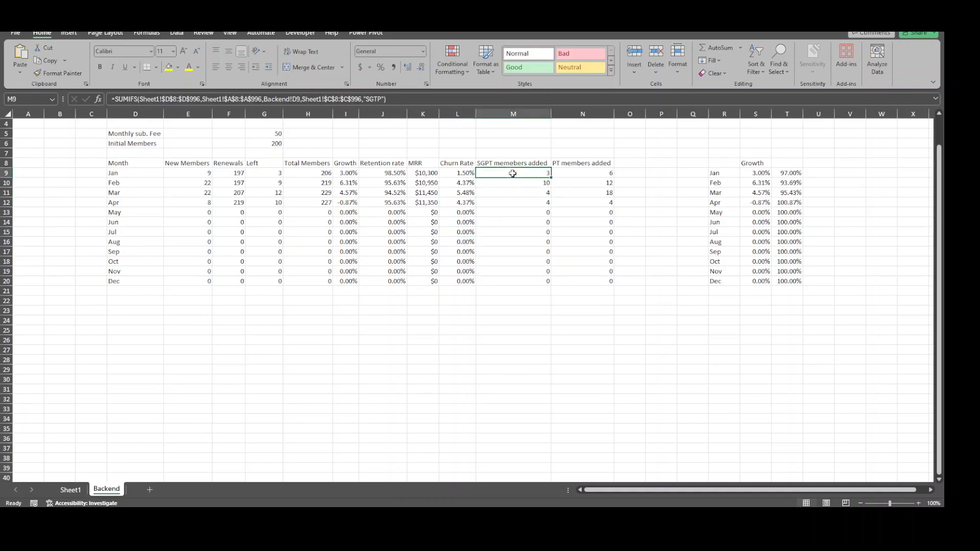
{"action": "left_click", "coordinate": [573, 174]}
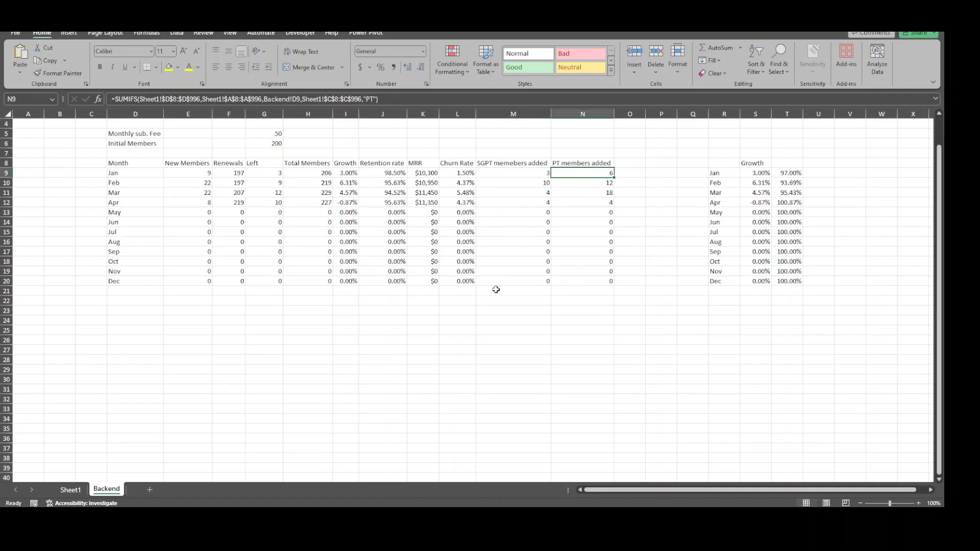
{"action": "left_click", "coordinate": [389, 299]}
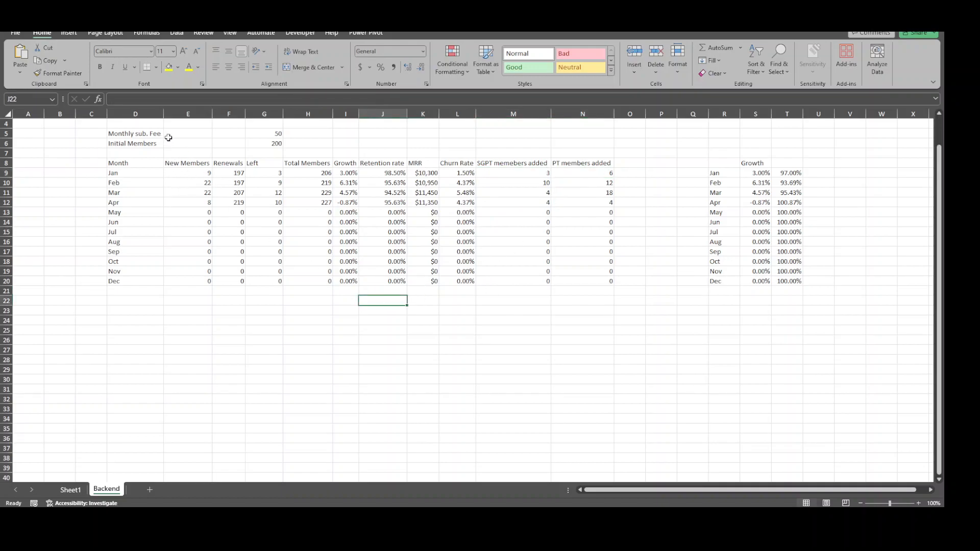
Fill the monthly summary table's header row D8:N8 with the recently used teal color
{"action": "left_click_drag", "start_coordinate": [135, 163], "coordinate": [605, 163]}
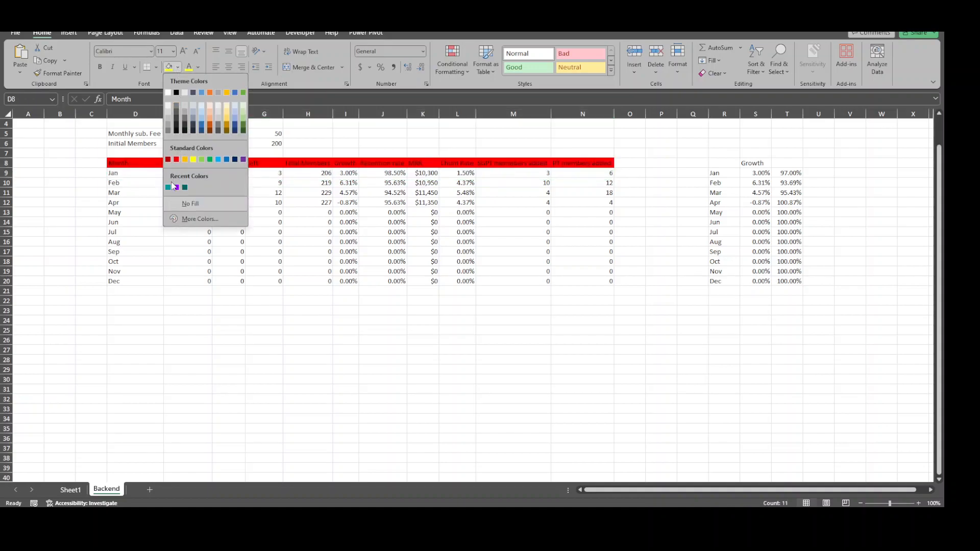
{"action": "left_click", "coordinate": [168, 188]}
{"action": "left_click", "coordinate": [661, 359]}
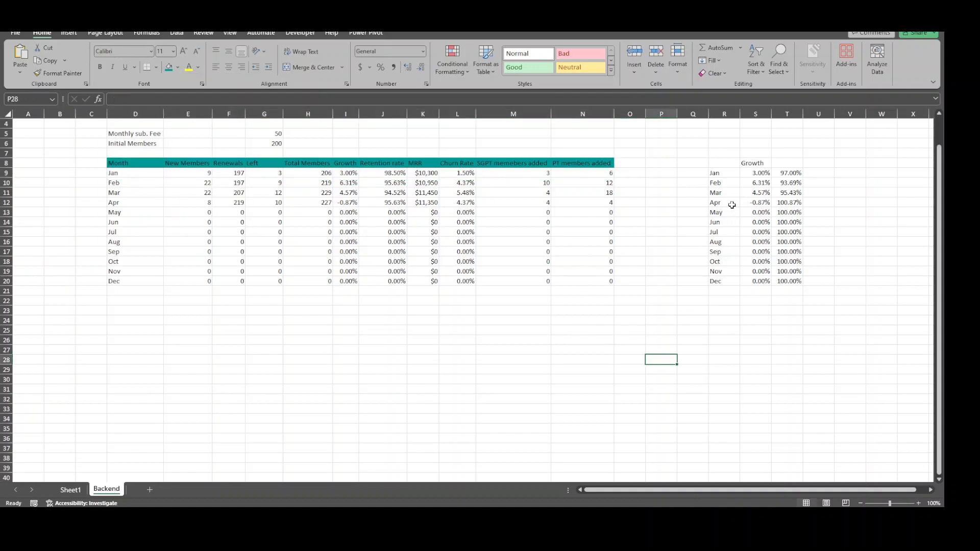
Rename the Sheet1 worksheet as Dashboard
{"action": "left_click", "coordinate": [72, 492]}
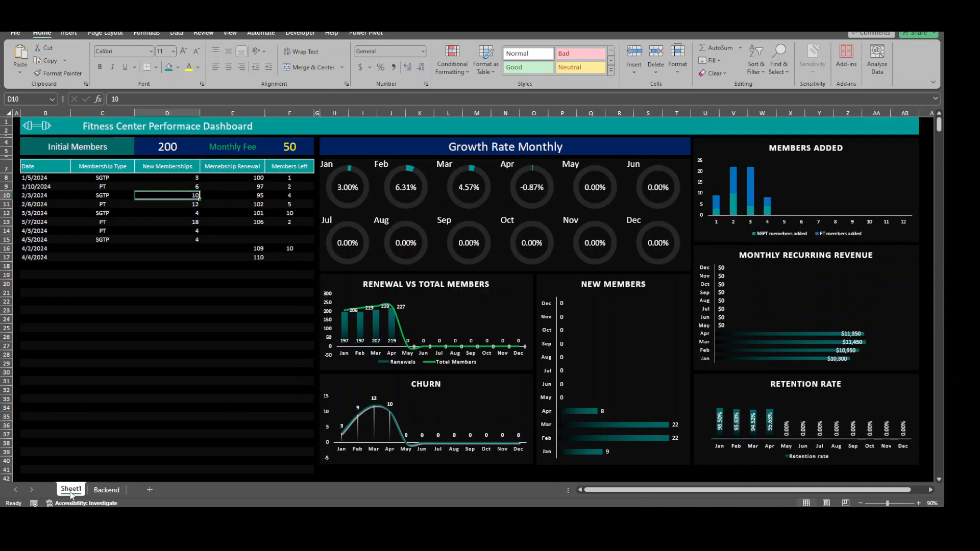
{"action": "double_click", "coordinate": [71, 490]}
{"action": "type", "text": "Dashboard"}
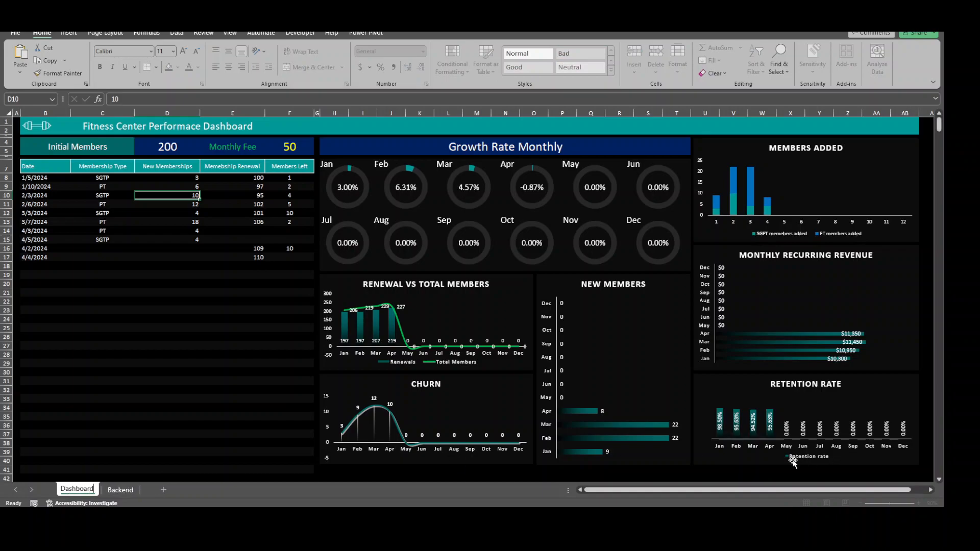
{"action": "left_click", "coordinate": [740, 477]}
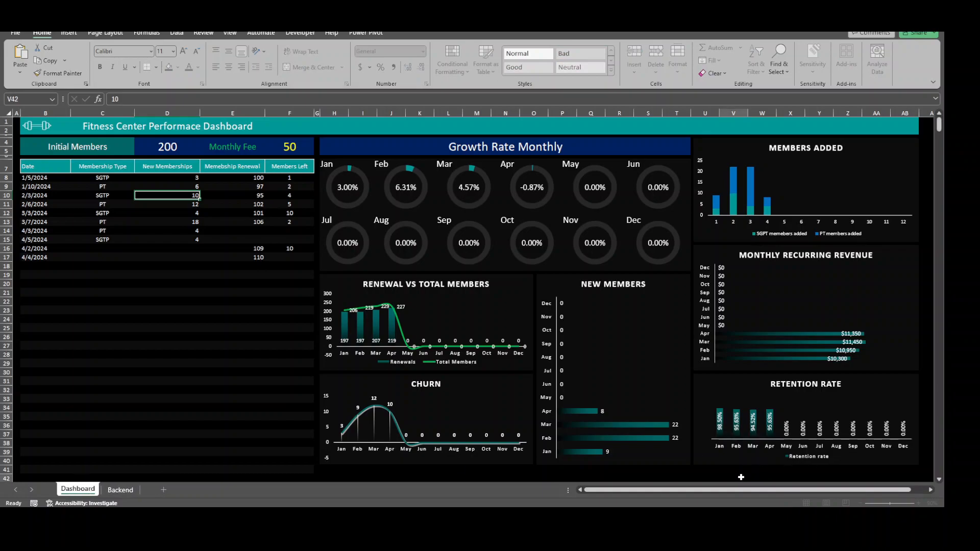
{"action": "left_click", "coordinate": [255, 355]}
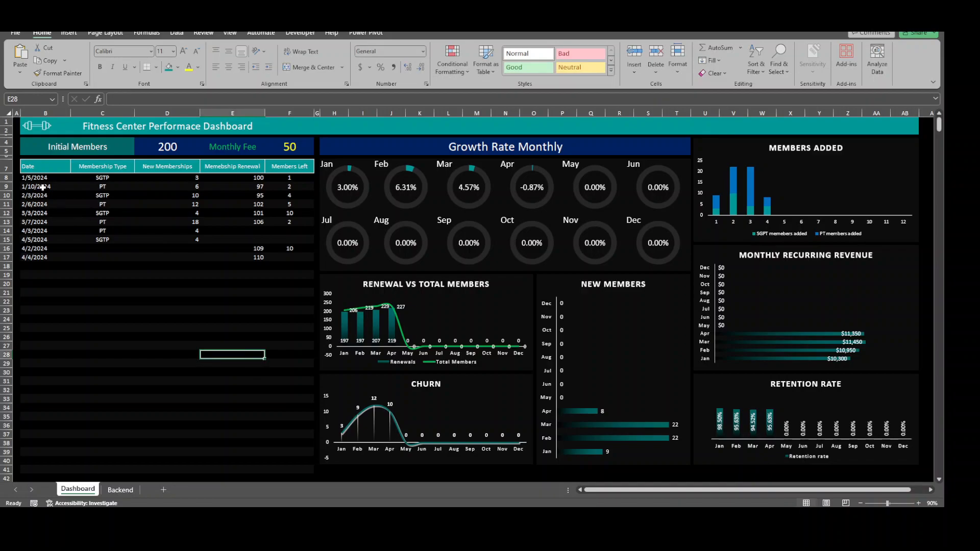
Review sample entries across the input table's Date, Membership Type, New Memberships, Membership Renewal and Members Left columns
{"action": "left_click", "coordinate": [42, 187]}
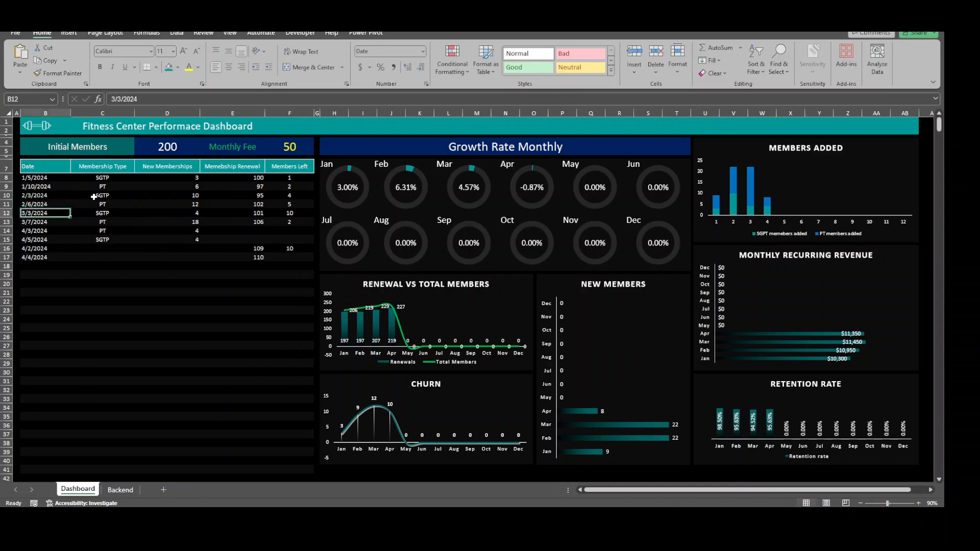
{"action": "left_click", "coordinate": [96, 187]}
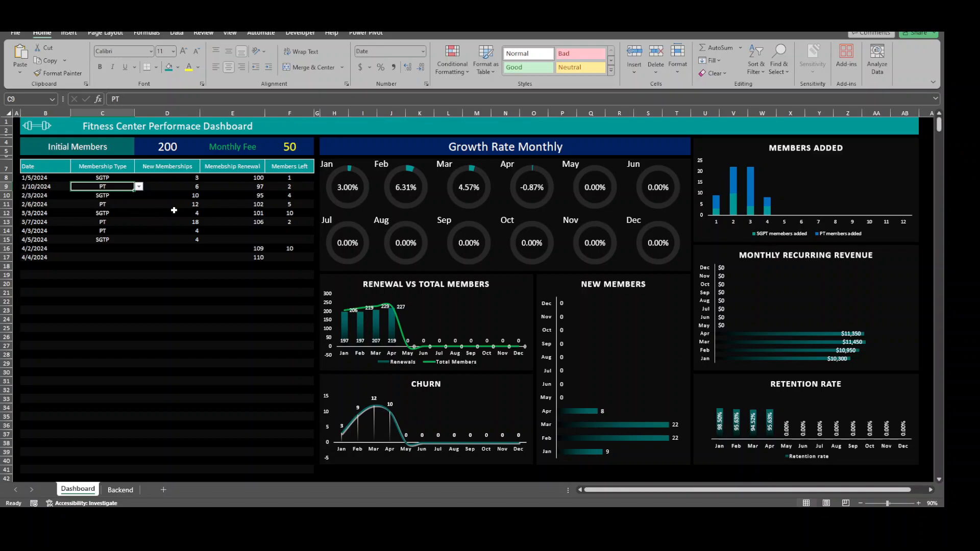
{"action": "left_click", "coordinate": [183, 195]}
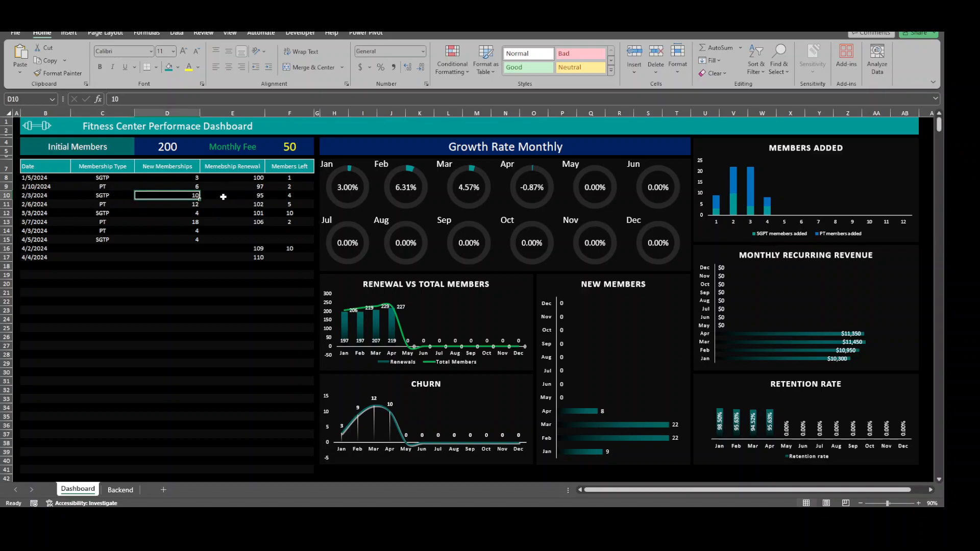
{"action": "left_click", "coordinate": [223, 197]}
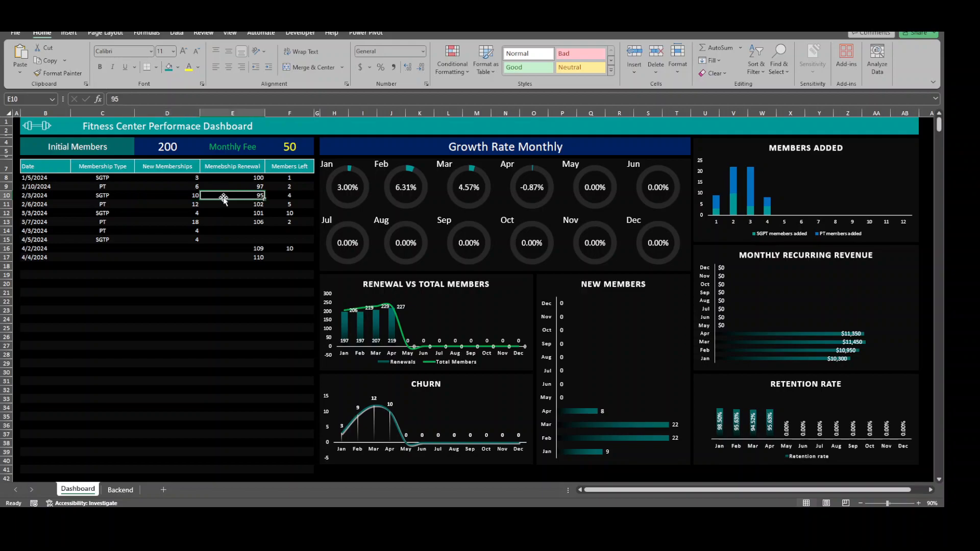
{"action": "left_click", "coordinate": [289, 204]}
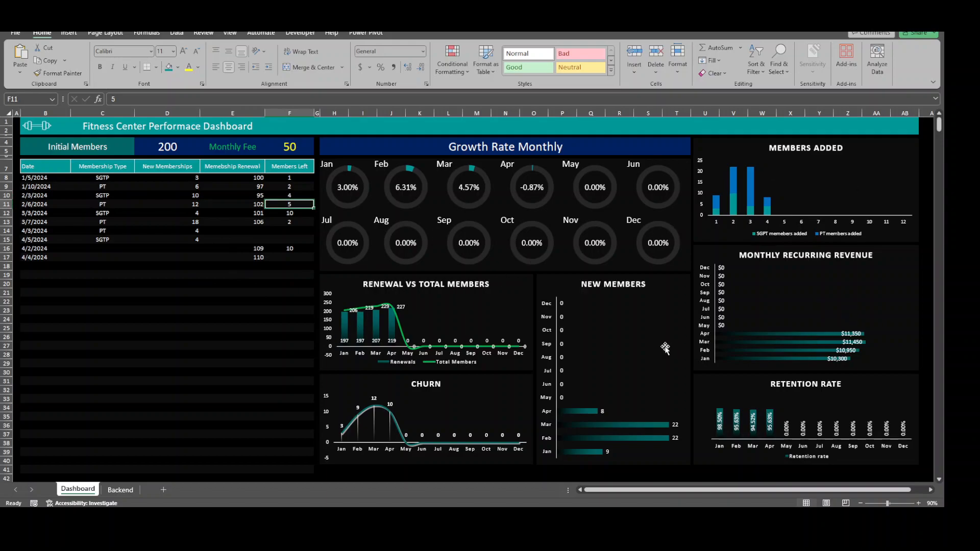
{"action": "left_click", "coordinate": [688, 478]}
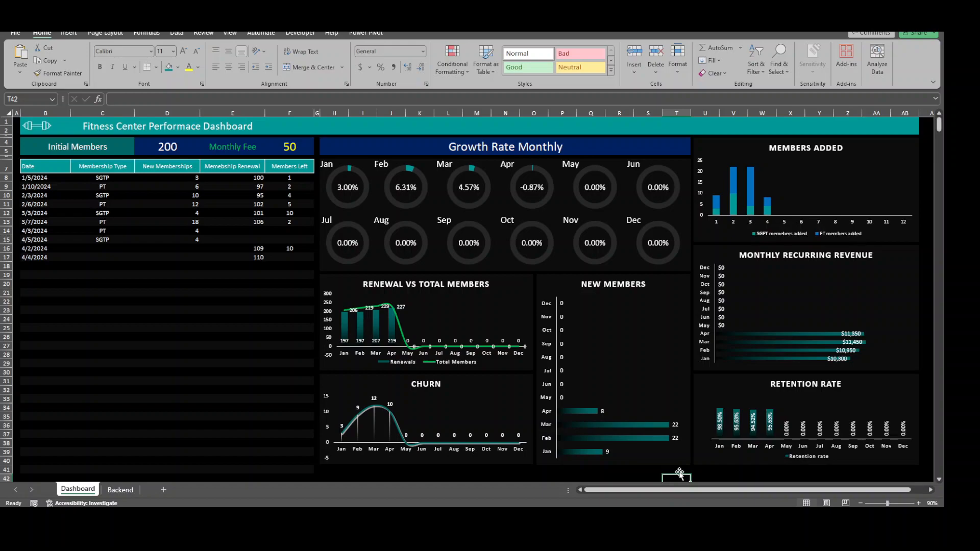
{"action": "key", "text": "super+d"}
{"action": "key", "text": "super+d"}
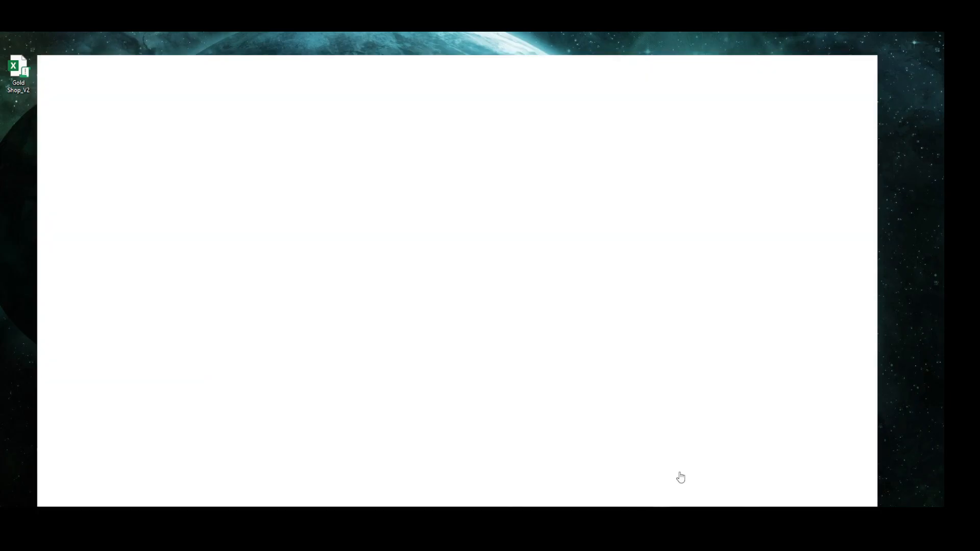